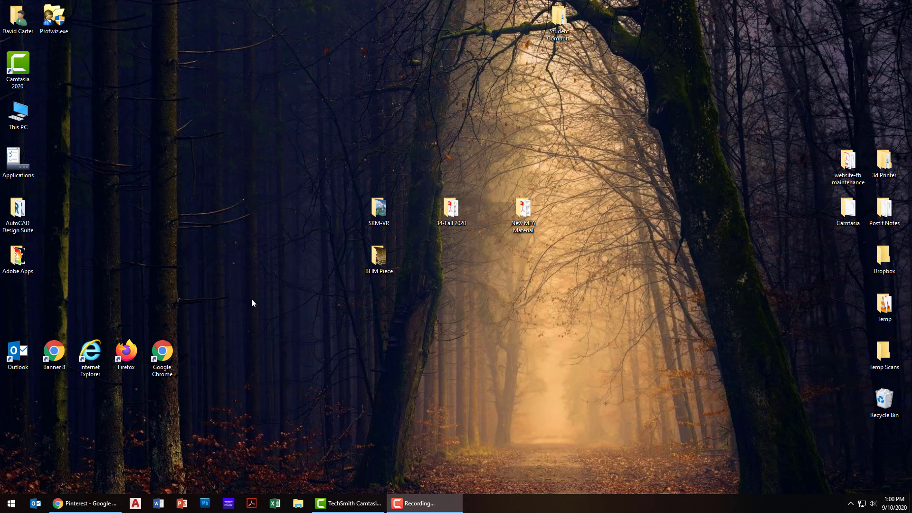
# Step: Switch to Chrome and open the MOON OVER BUFFALO section of the Show Research board on Pinterest
pyautogui.click(114, 502)
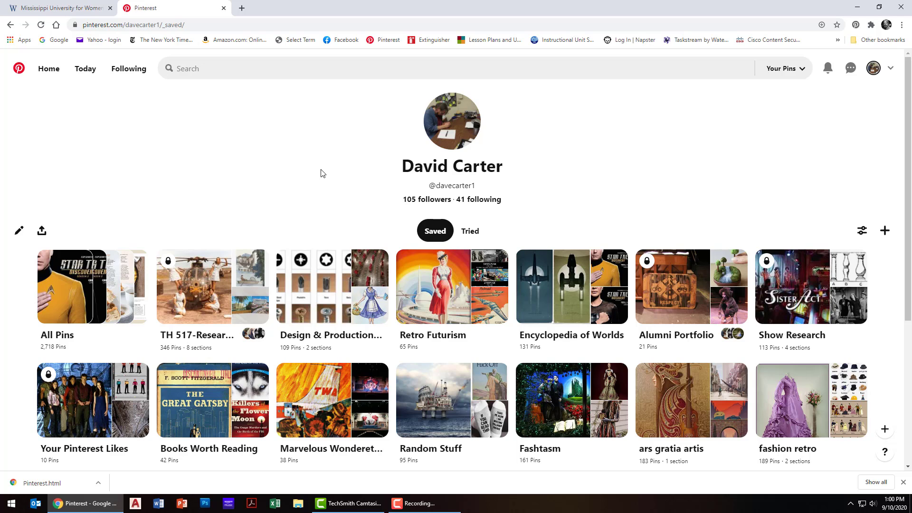
pyautogui.click(789, 284)
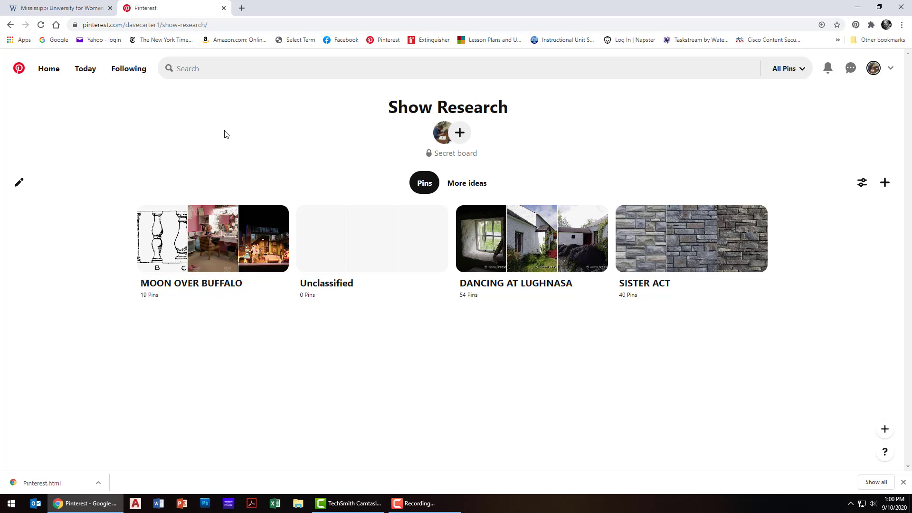
pyautogui.click(885, 190)
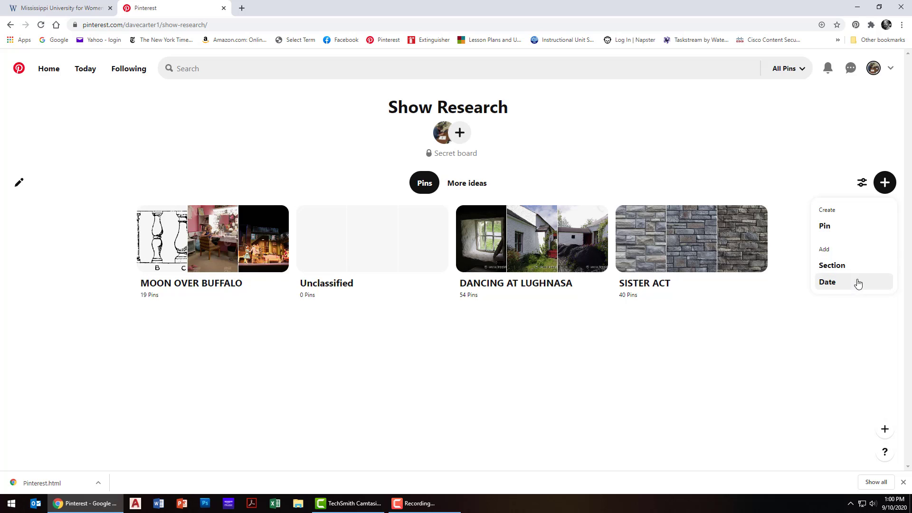
pyautogui.click(680, 384)
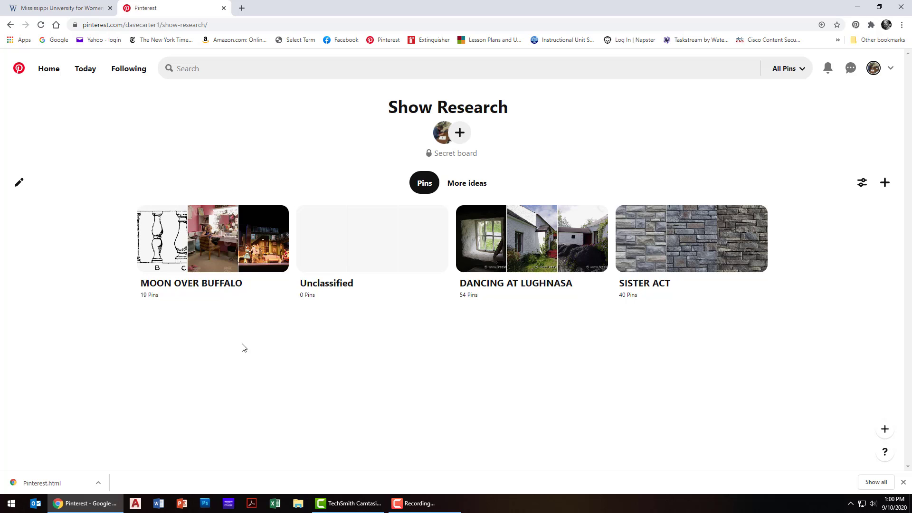
pyautogui.click(227, 259)
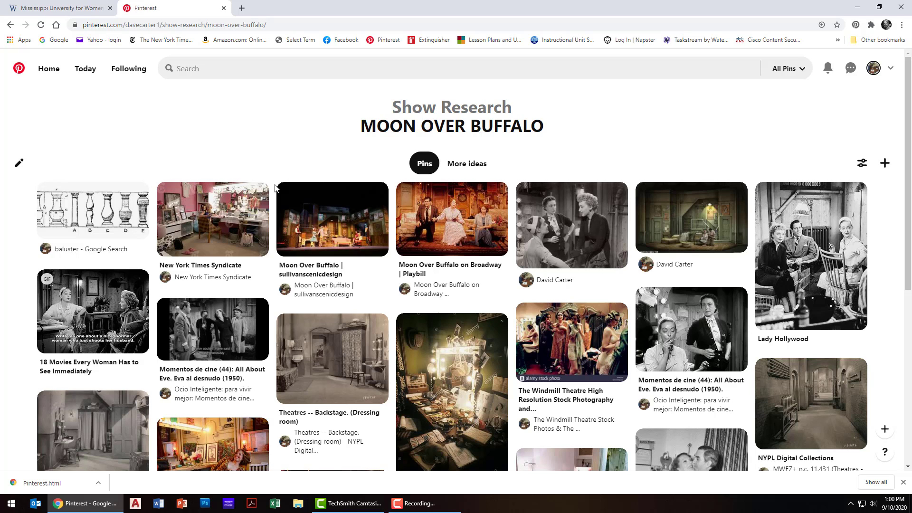
pyautogui.rightClick(220, 218)
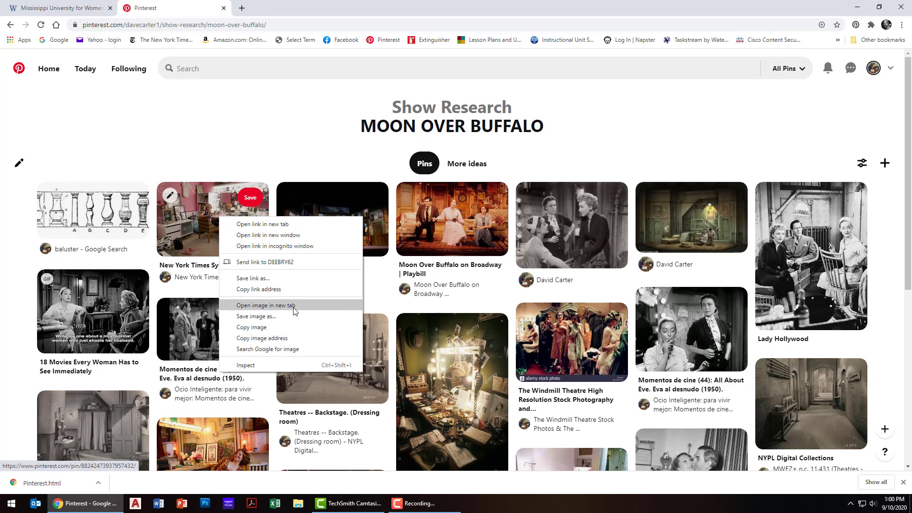
pyautogui.click(219, 123)
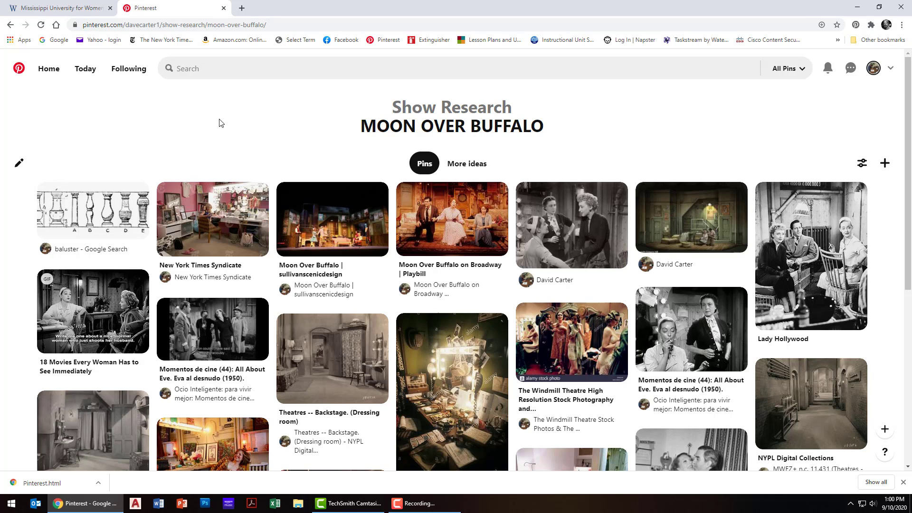
pyautogui.scroll(-3, 216, 181)
pyautogui.scroll(3, 217, 190)
pyautogui.click(10, 25)
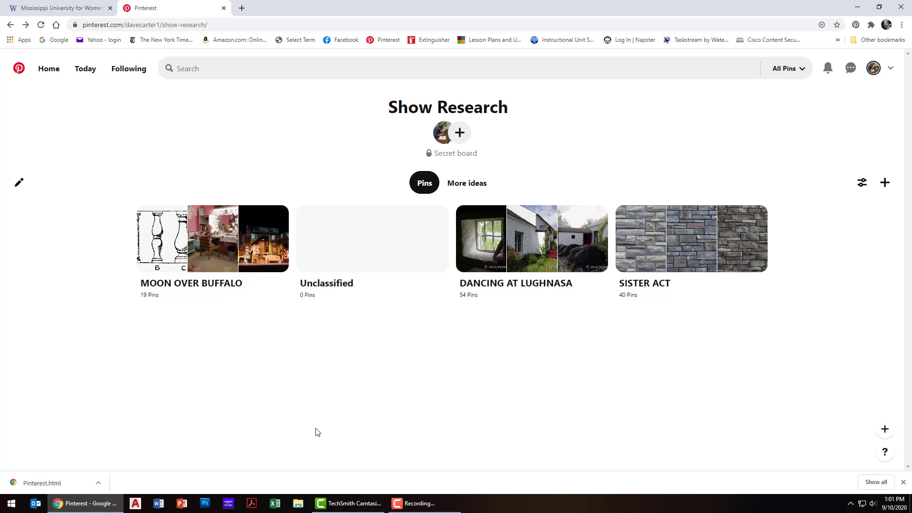
pyautogui.click(239, 284)
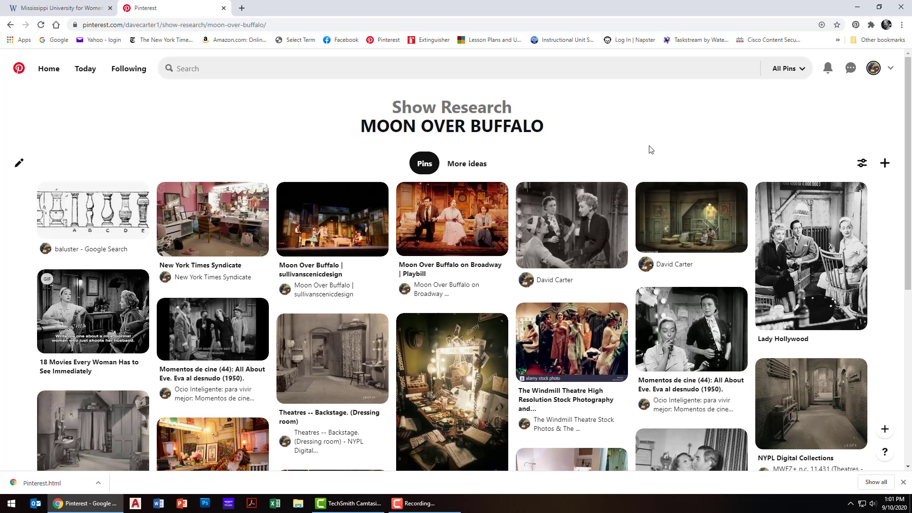
# Step: Save the section's page as Pinterest.html in the desktop's Temp Scans folder, using the Webpage, Complete type
pyautogui.rightClick(616, 148)
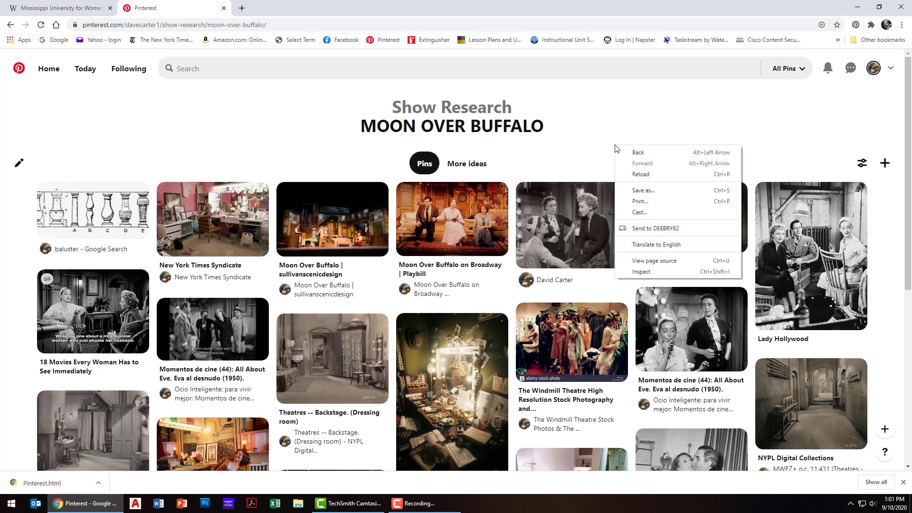
pyautogui.click(641, 194)
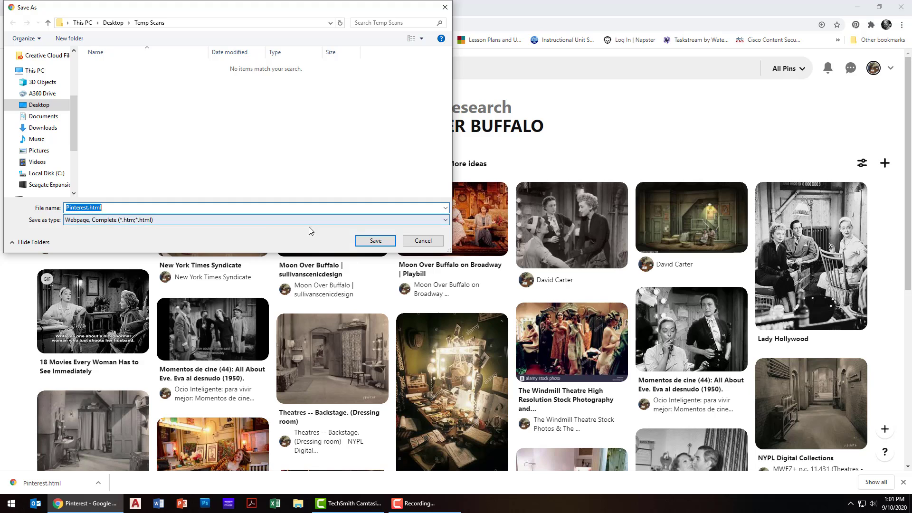
pyautogui.click(445, 221)
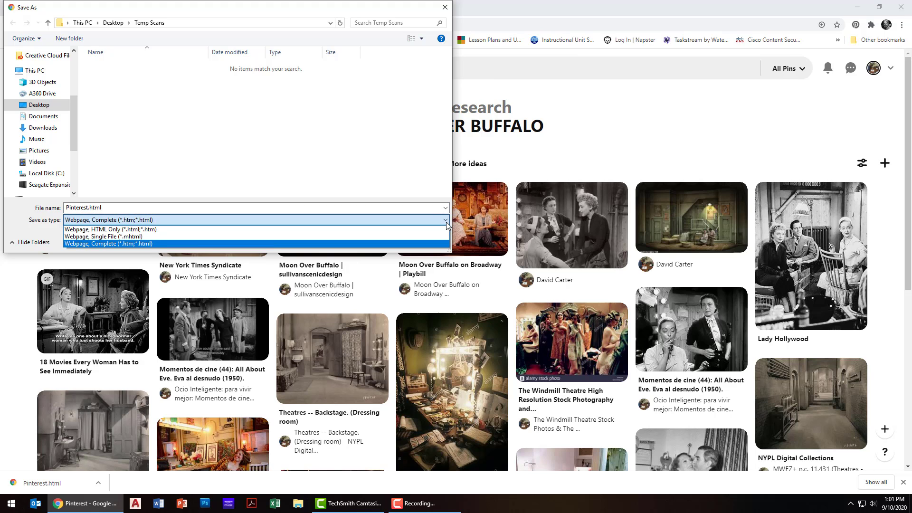
pyautogui.click(110, 244)
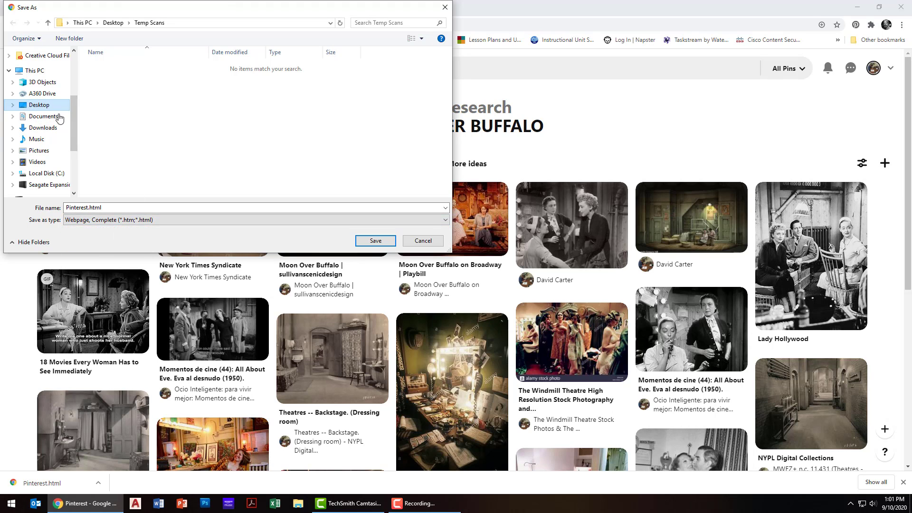
pyautogui.moveTo(72, 126)
pyautogui.mouseDown()
pyautogui.moveTo(87, 72)
pyautogui.moveTo(80, 133)
pyautogui.mouseUp()
pyautogui.click(39, 89)
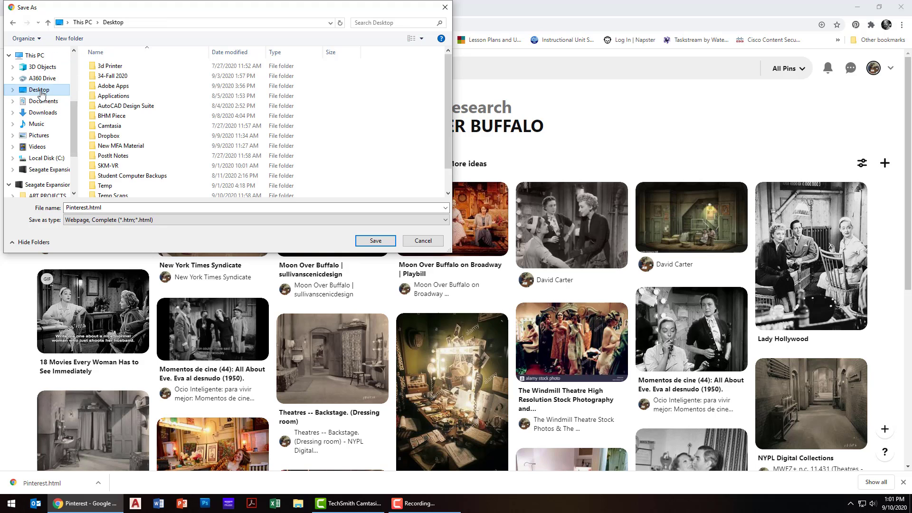
pyautogui.scroll(-1, 175, 84)
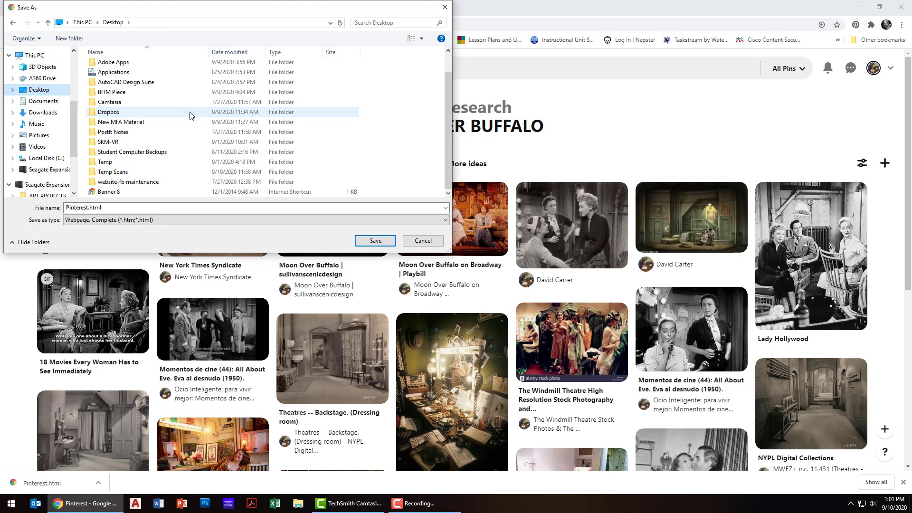
pyautogui.doubleClick(131, 174)
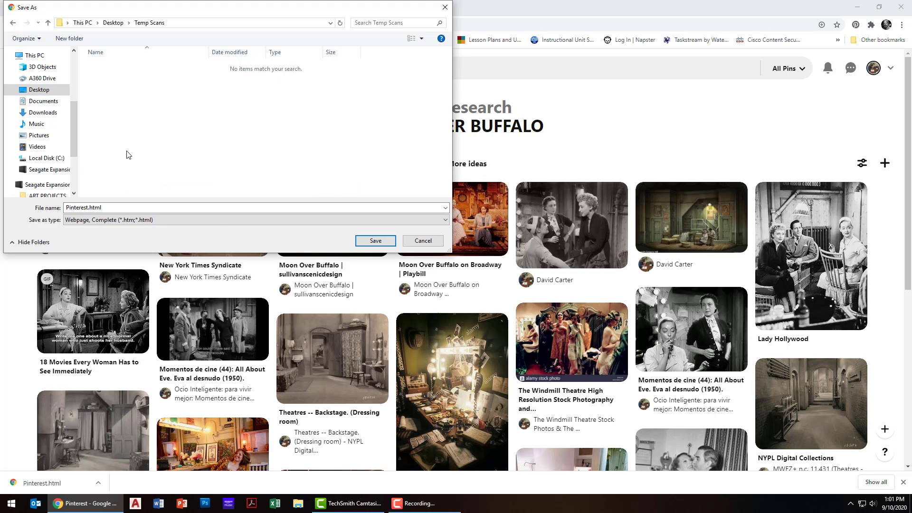
pyautogui.click(373, 241)
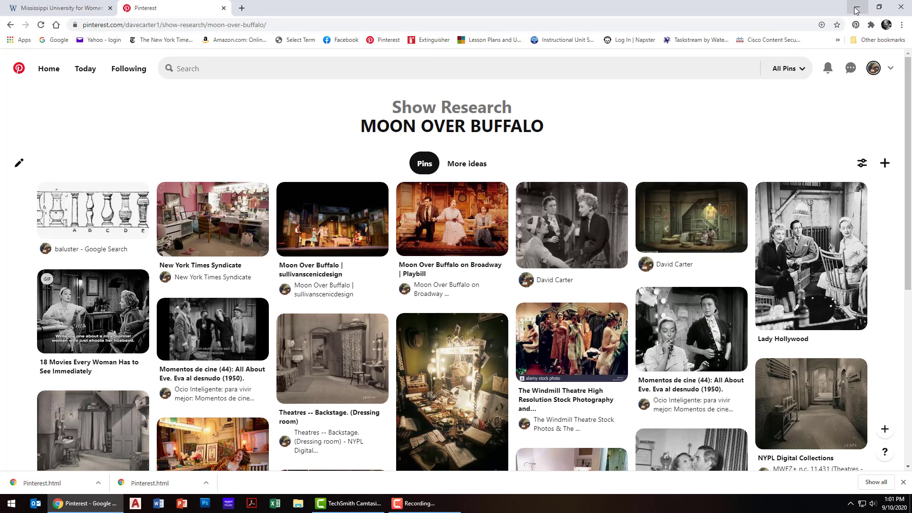
# Step: Switch to the desktop and open the Pinterest_files folder inside Temp Scans in File Explorer
pyautogui.click(856, 8)
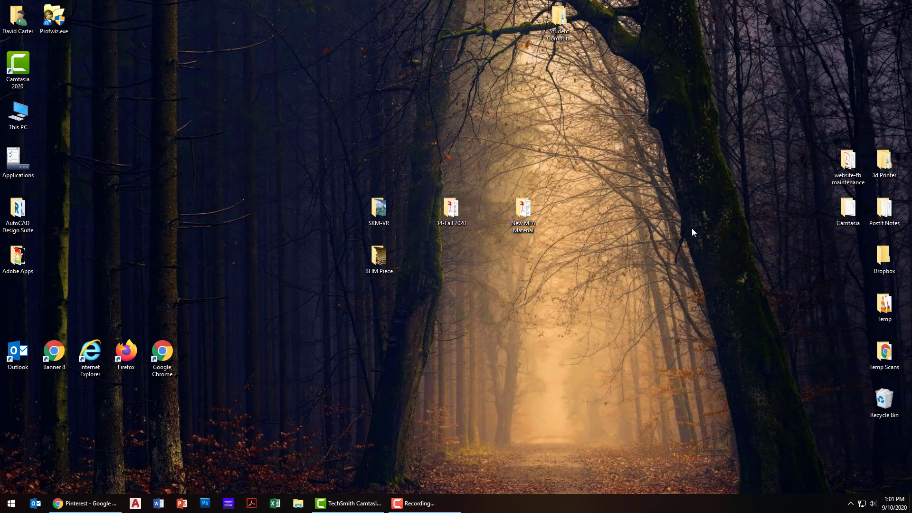
pyautogui.doubleClick(882, 353)
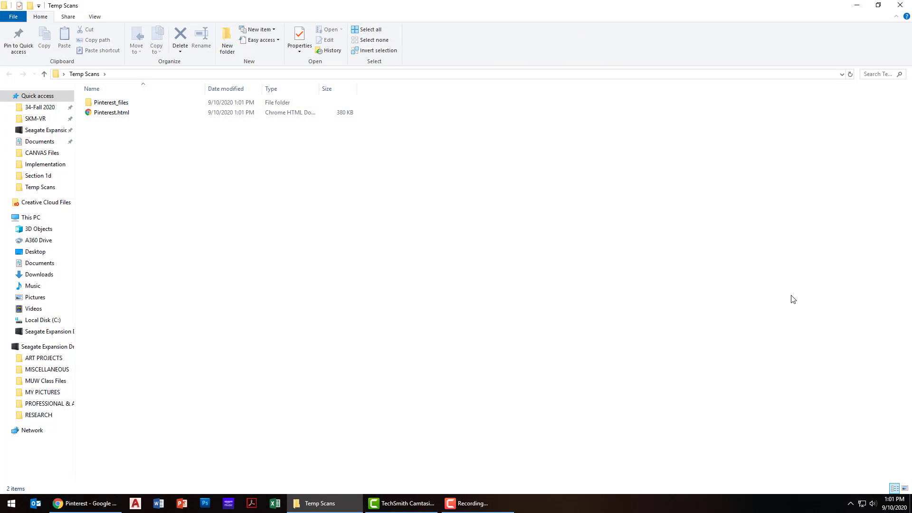
pyautogui.doubleClick(111, 102)
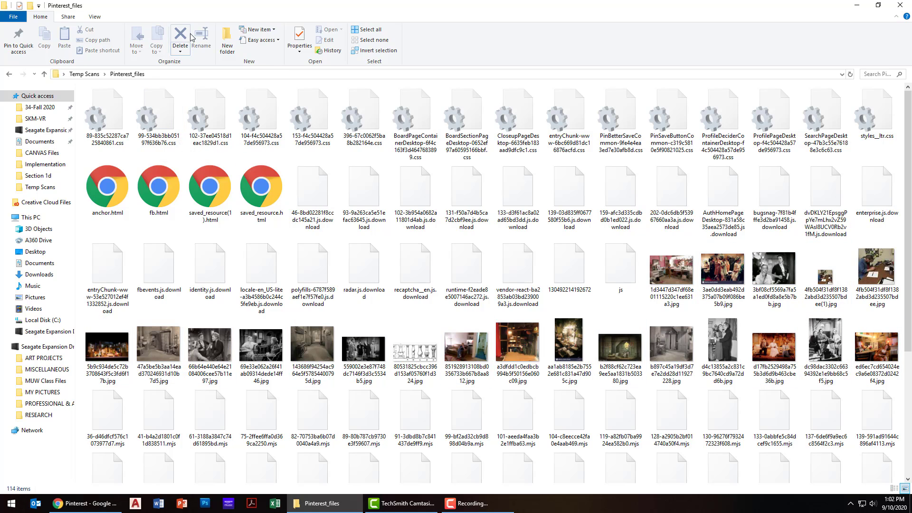
# Step: Show the Pinterest_files contents in Details view, sorted by type in ascending order
pyautogui.click(94, 18)
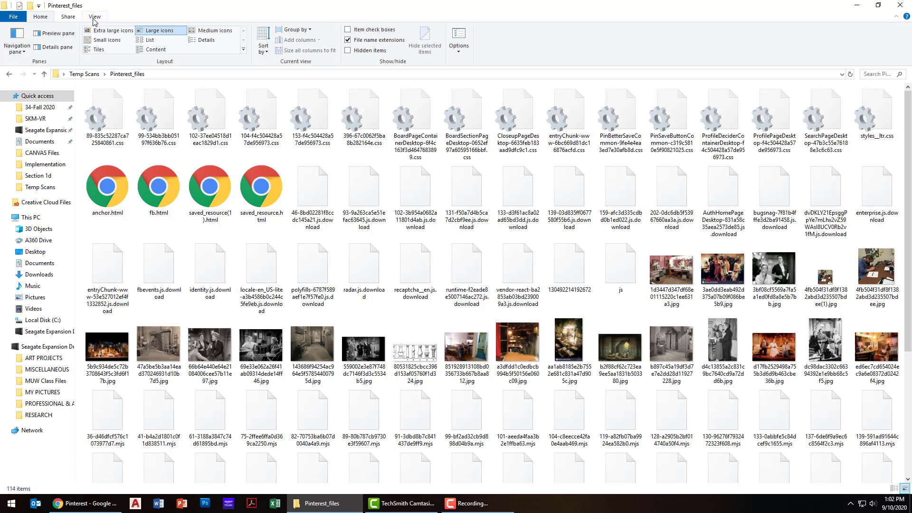
pyautogui.click(199, 41)
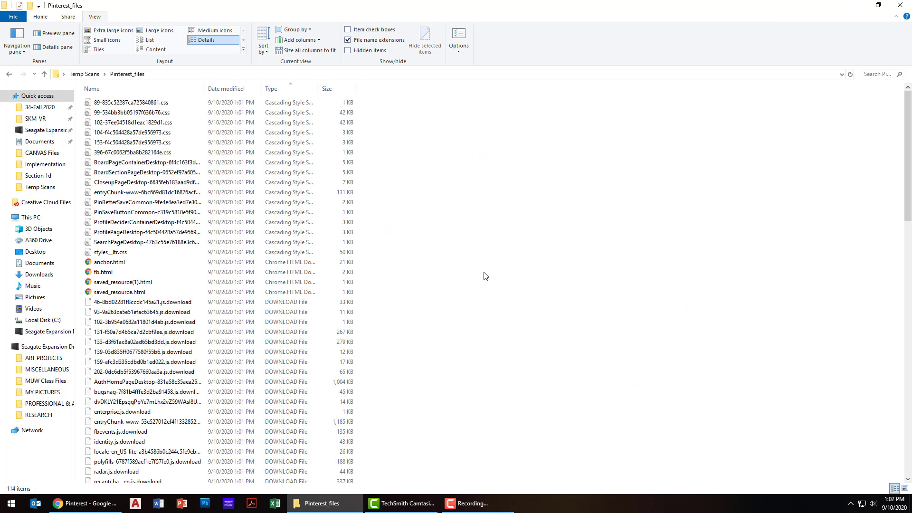
pyautogui.click(285, 95)
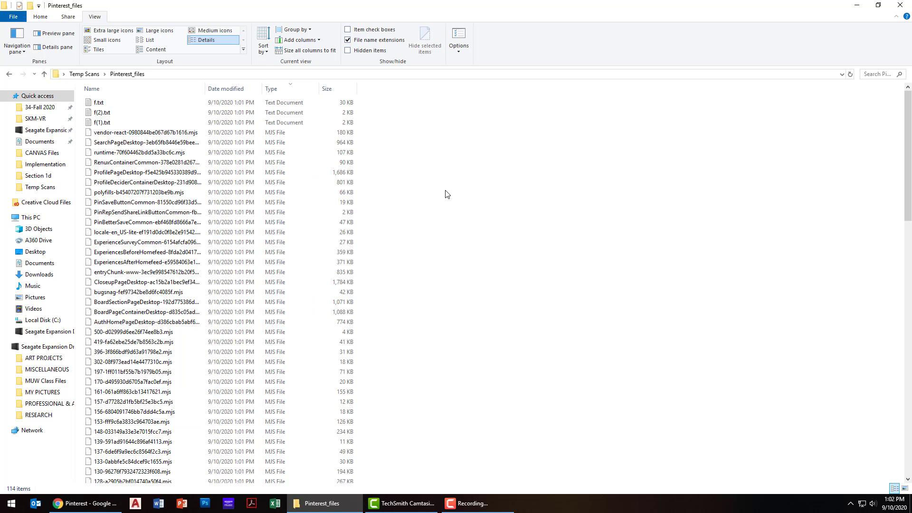
pyautogui.click(282, 88)
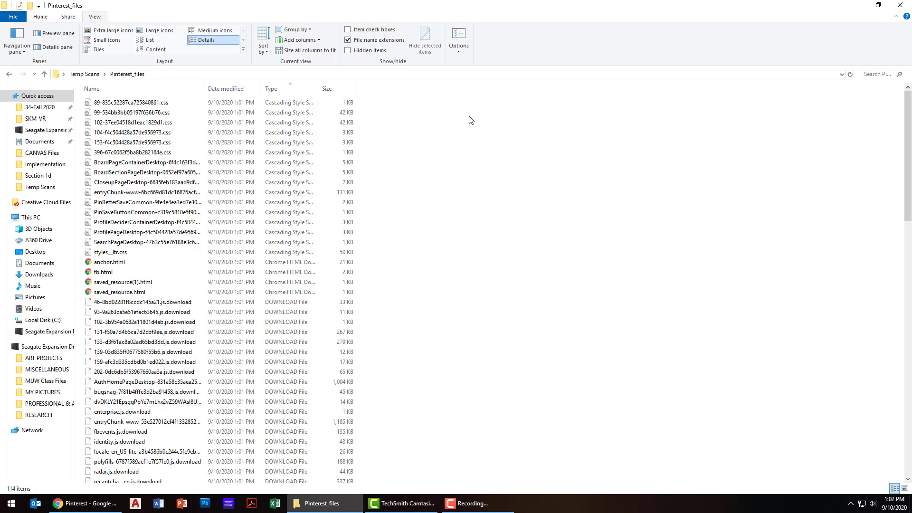
# Step: Delete all the style sheet, HTML, DOWNLOAD and extensionless files listed before the JPG images
pyautogui.moveTo(398, 104); pyautogui.dragTo(309, 329)
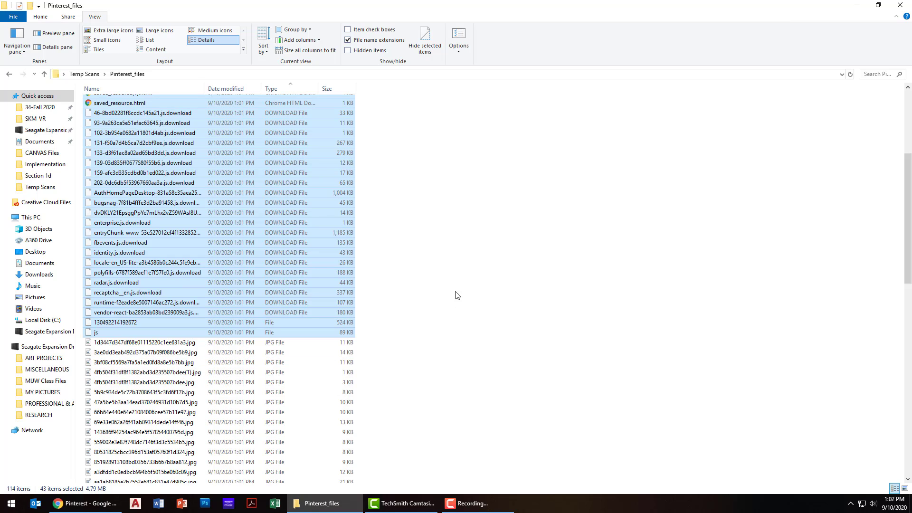
pyautogui.press('Delete')
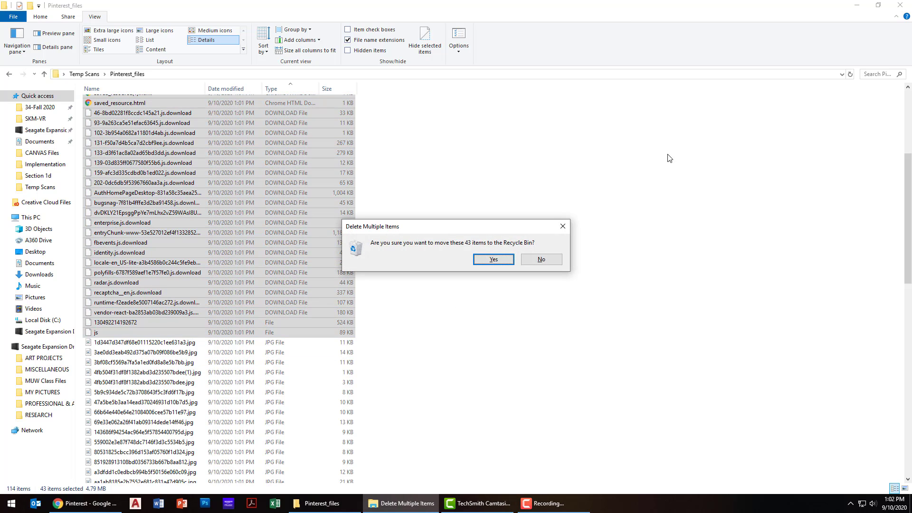
pyautogui.click(493, 260)
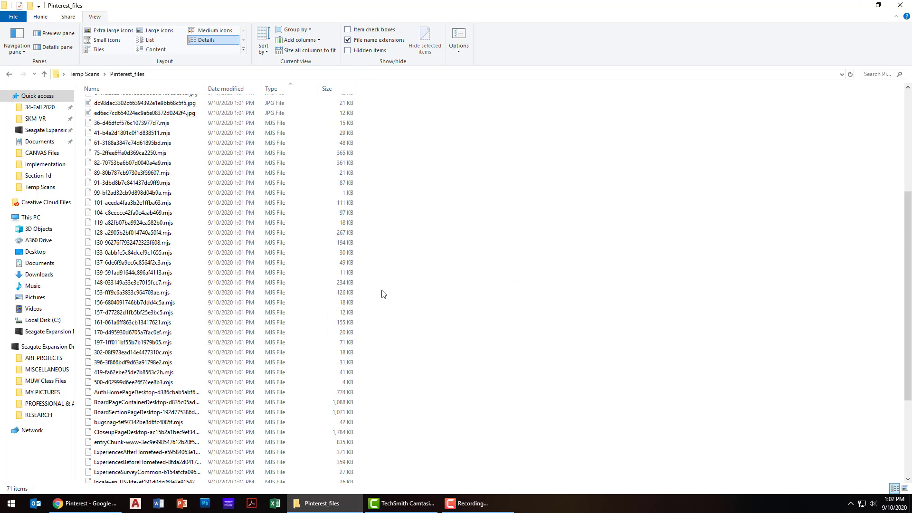
# Step: Delete all the MJS files and text documents listed after the JPG images
pyautogui.scroll(1, 385, 295)
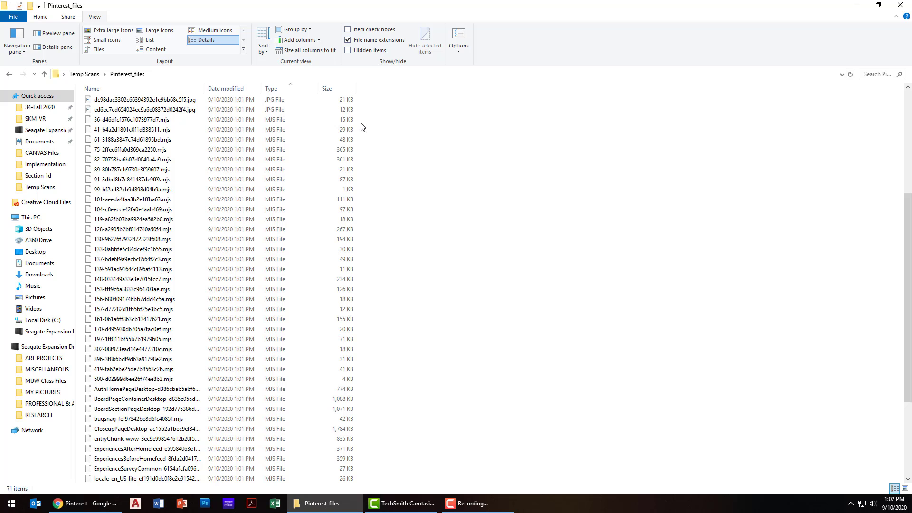
pyautogui.moveTo(361, 123); pyautogui.dragTo(171, 488)
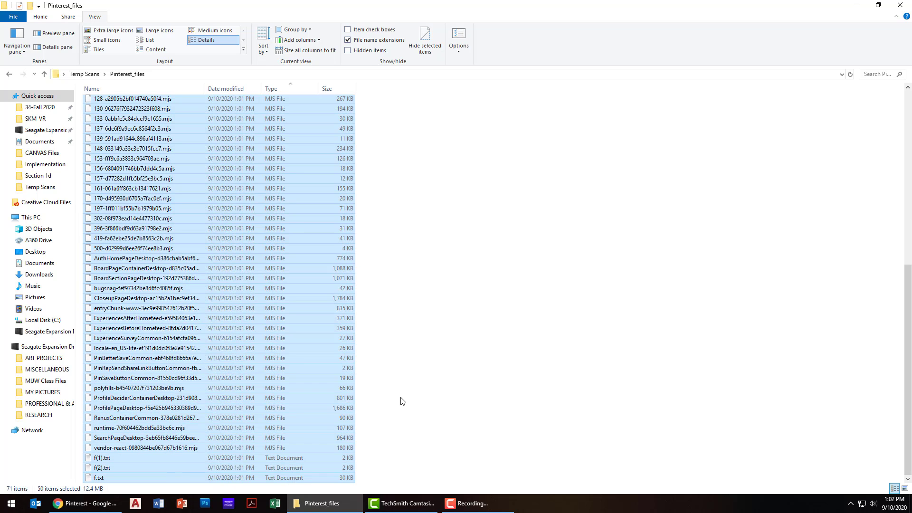
pyautogui.press('Delete')
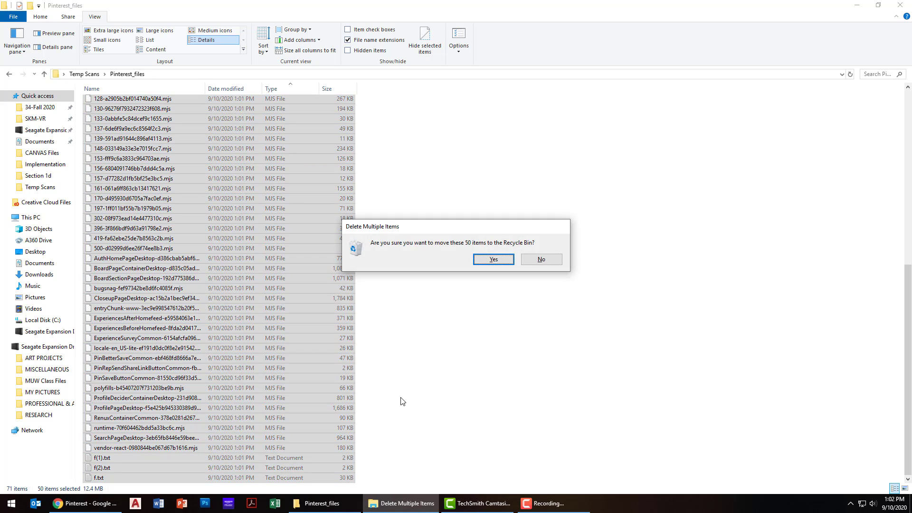
pyautogui.press('Return')
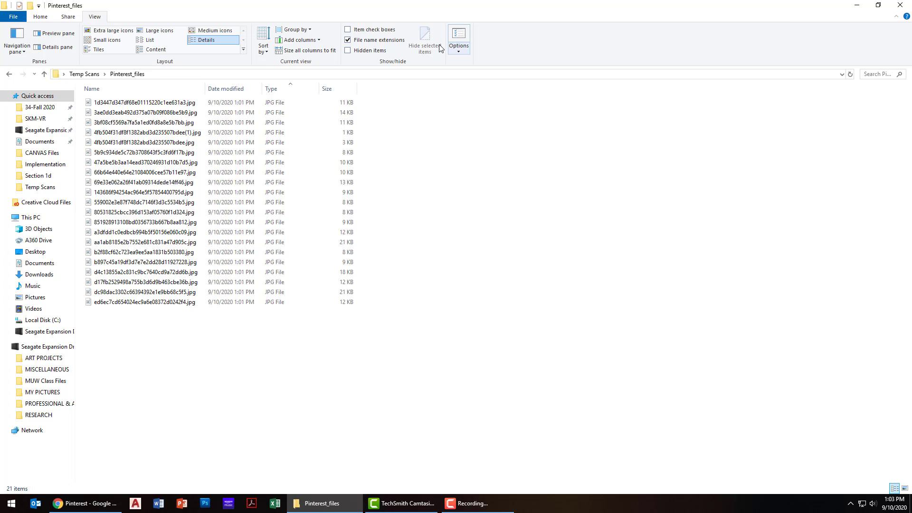
# Step: Show the remaining images as large icons and delete the two copies of the profile picture
pyautogui.click(156, 32)
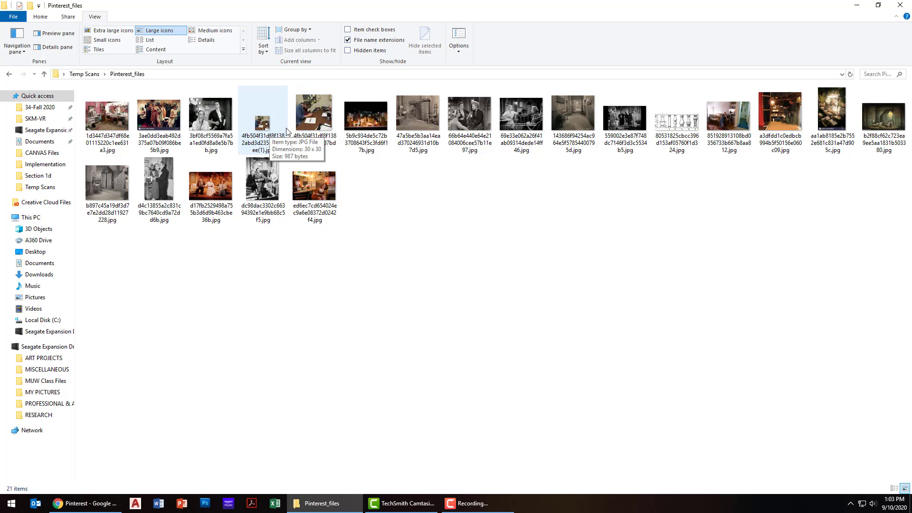
pyautogui.click(312, 124)
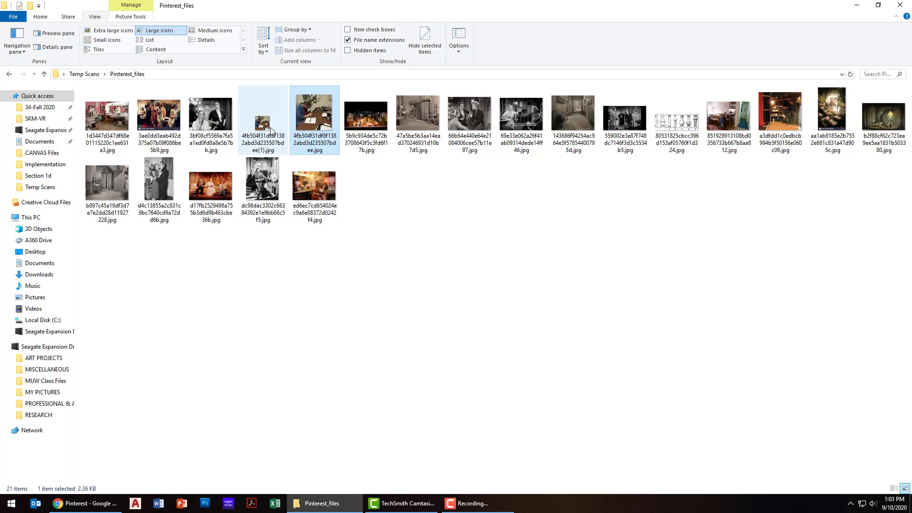
pyautogui.keyDown('ctrl'); pyautogui.click(268, 130); pyautogui.keyUp('ctrl')
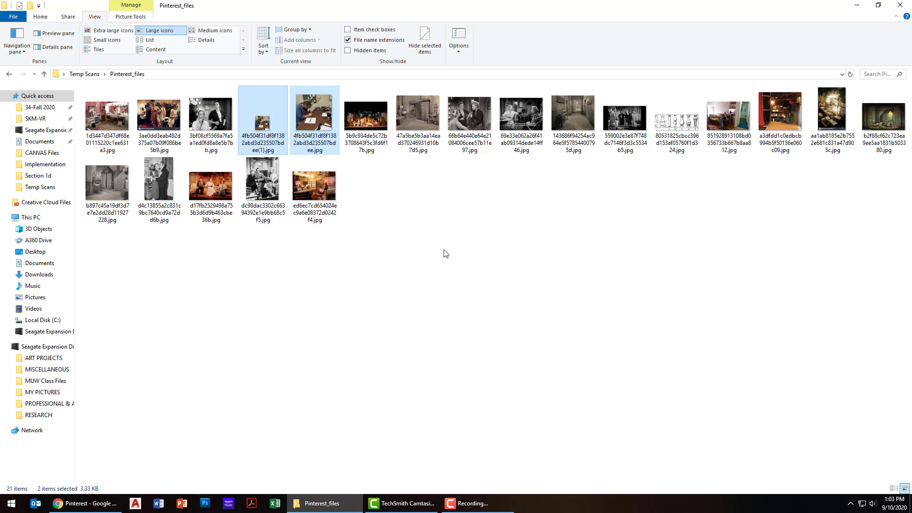
pyautogui.press('Delete')
pyautogui.press('Return')
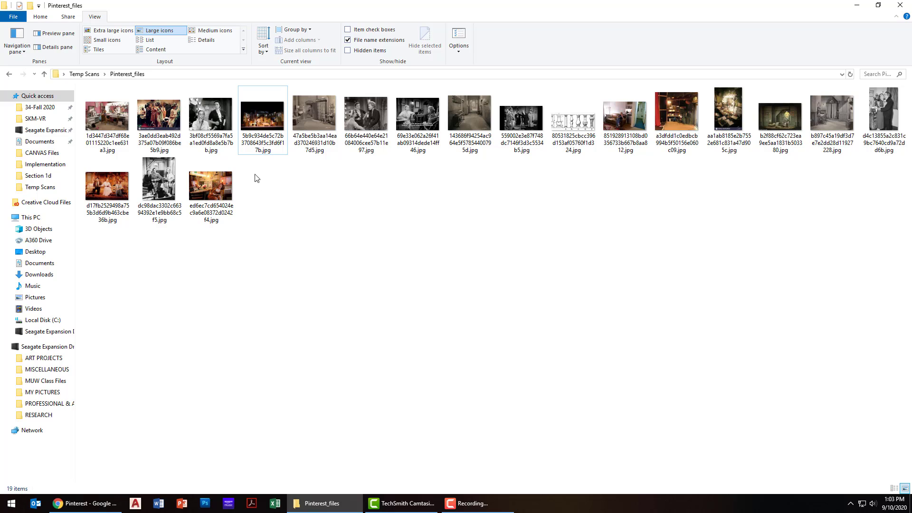
# Step: Close the image folder windows and search Google for "adobe bridge" in a new Chrome tab
pyautogui.click(901, 5)
pyautogui.click(566, 257)
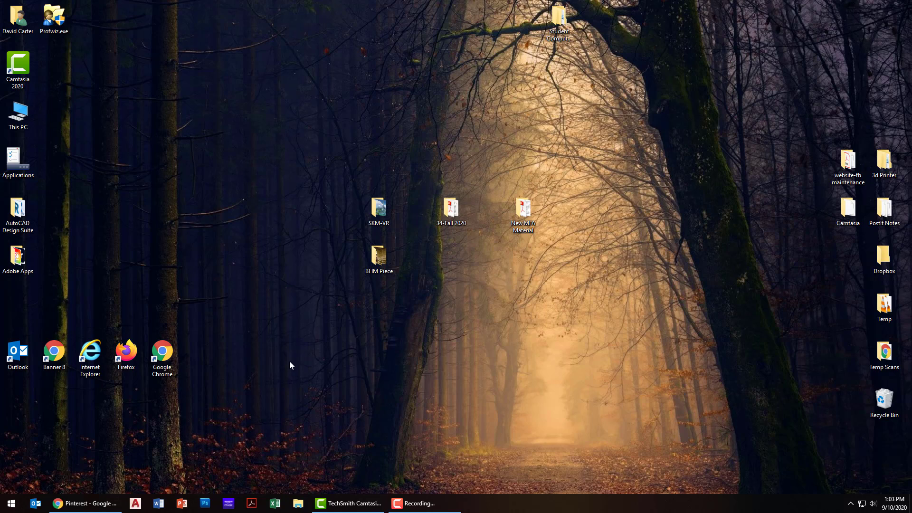
pyautogui.click(85, 503)
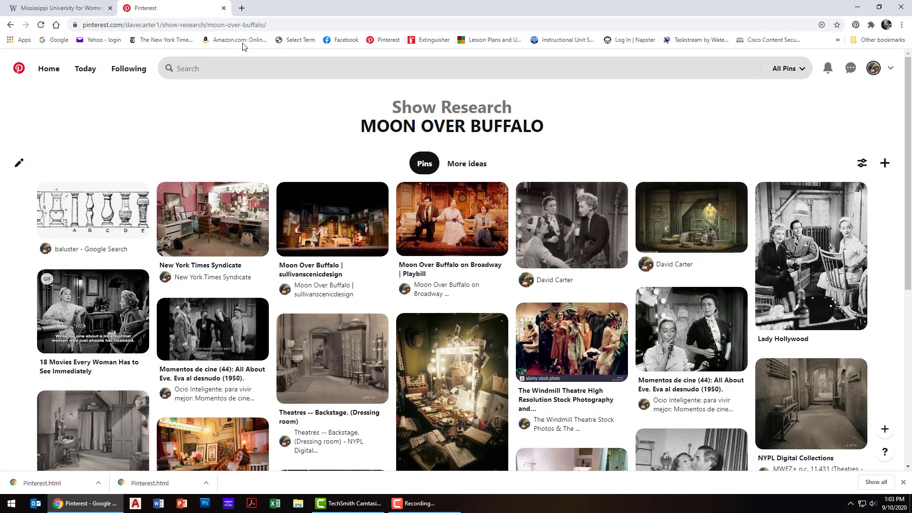
pyautogui.click(242, 8)
pyautogui.click(56, 40)
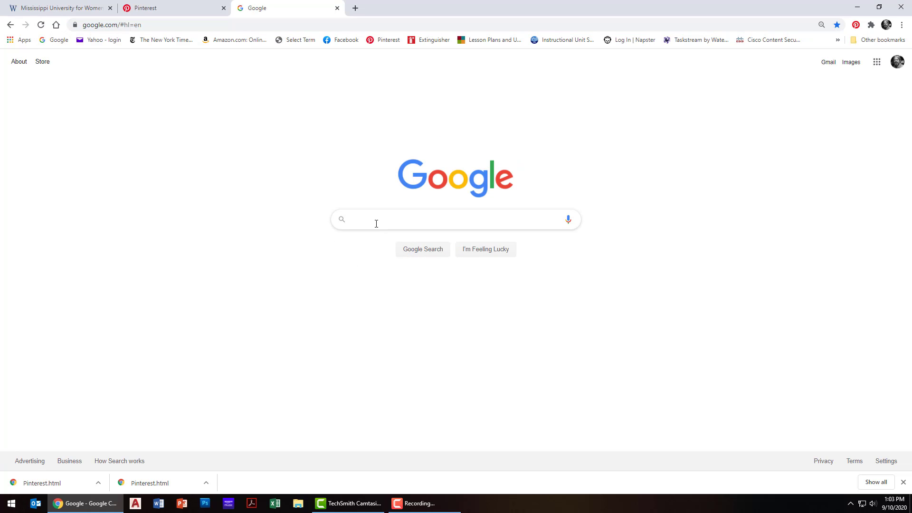
pyautogui.click(376, 224)
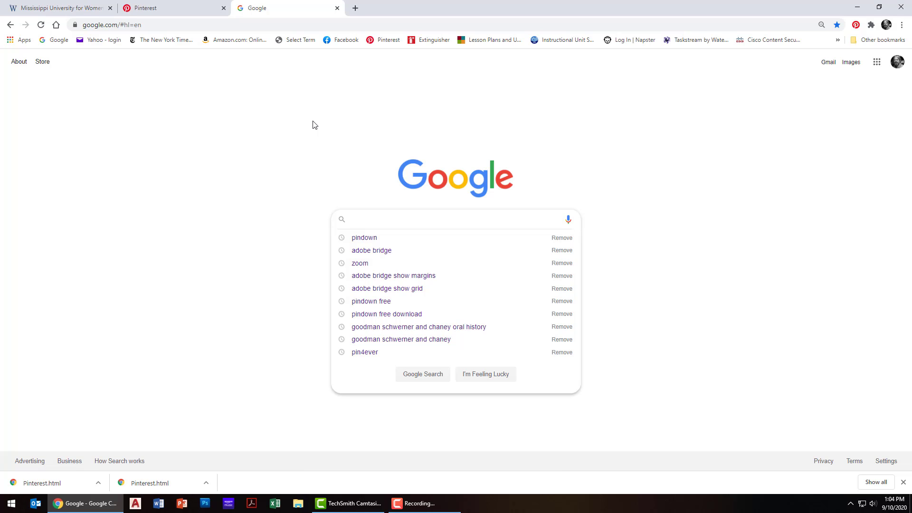
pyautogui.write('ado')
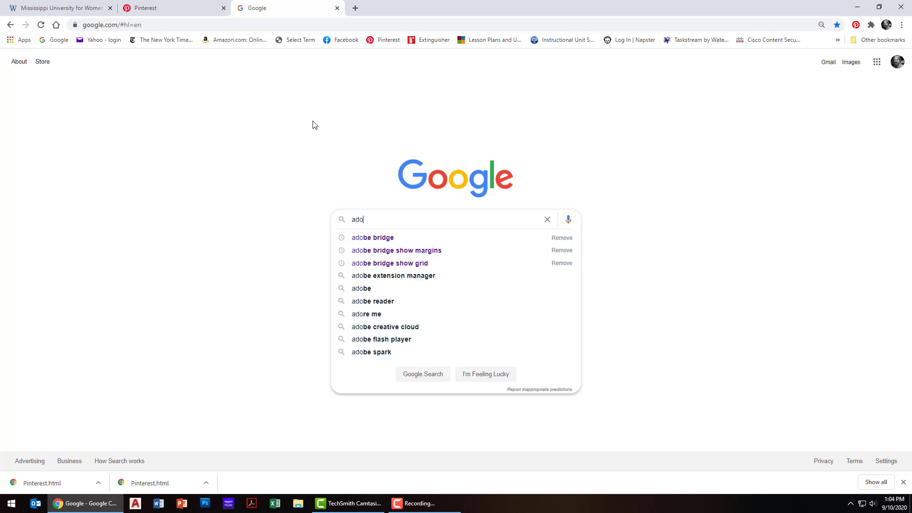
pyautogui.write('be bridge')
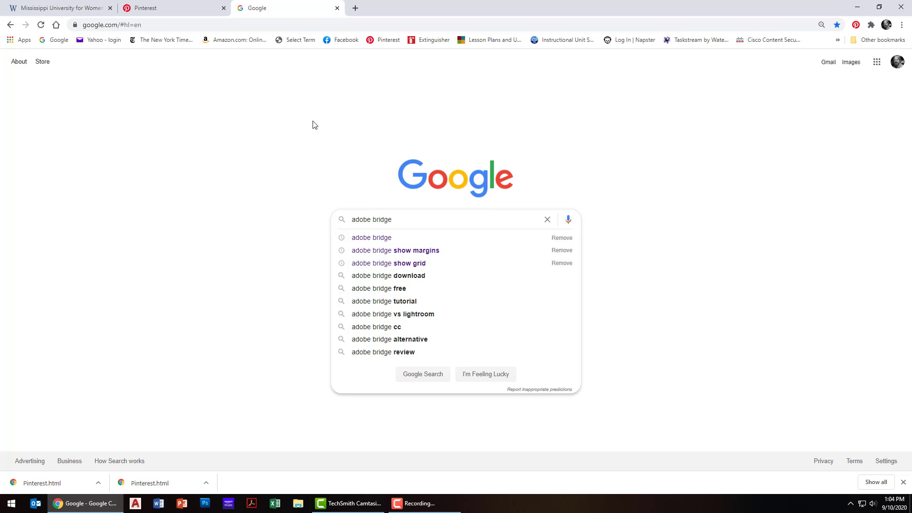
pyautogui.press('Return')
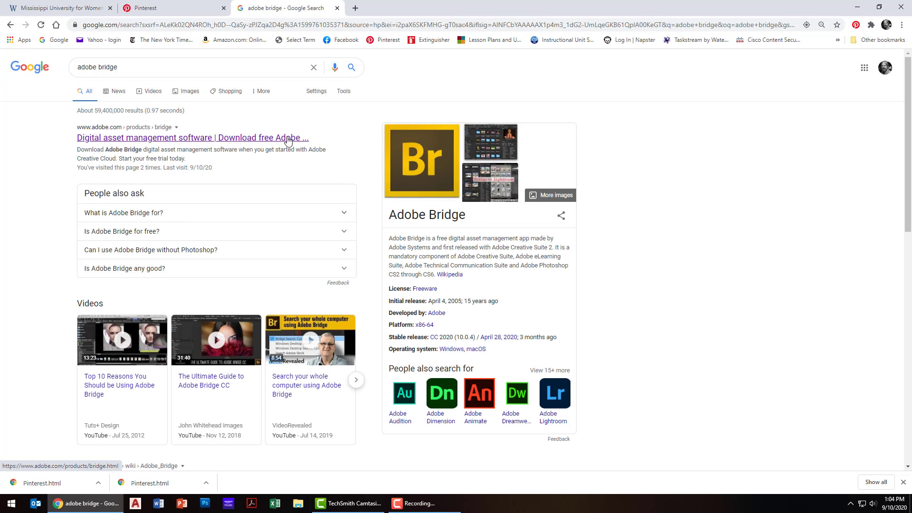
# Step: Visit Adobe's Bridge product page and its download page, decline opening the Creative Cloud Desktop App, and close the tab
pyautogui.click(163, 138)
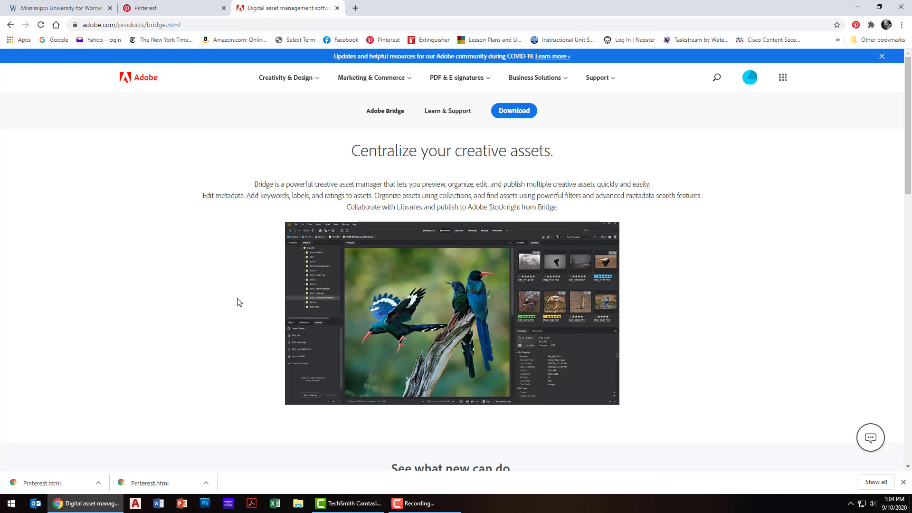
pyautogui.click(530, 114)
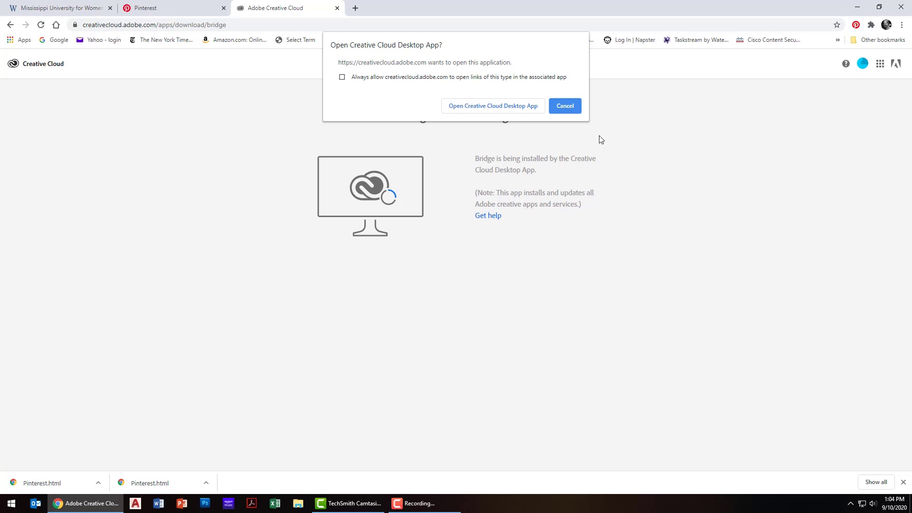
pyautogui.click(570, 105)
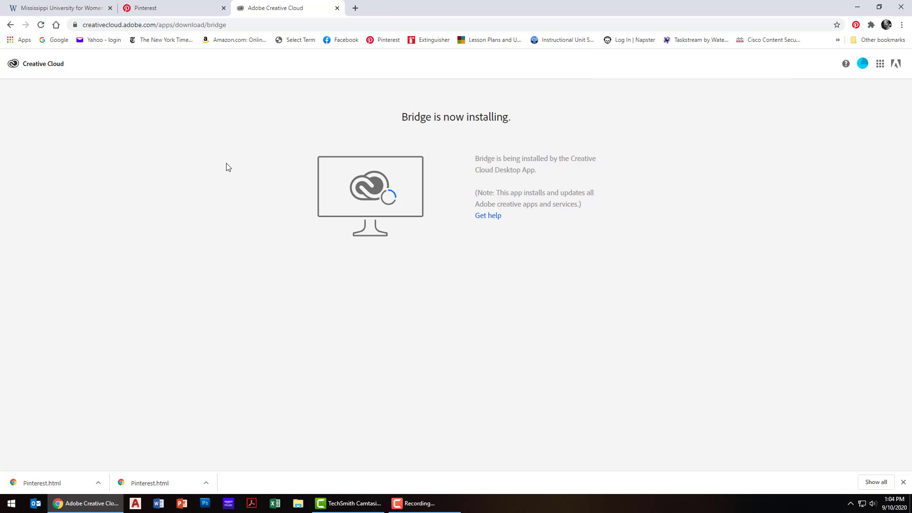
pyautogui.click(337, 8)
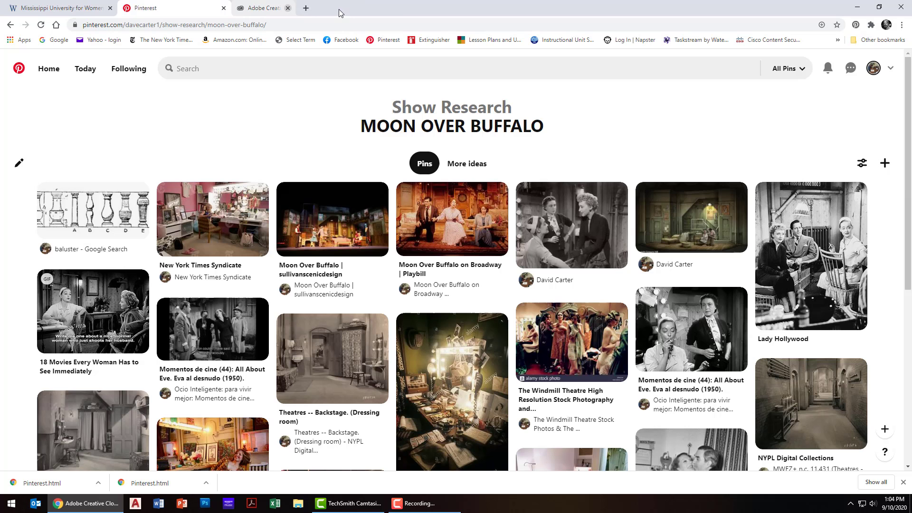
# Step: Minimize the browser and launch Adobe Bridge 2020 from the desktop's Adobe Apps folder
pyautogui.click(858, 7)
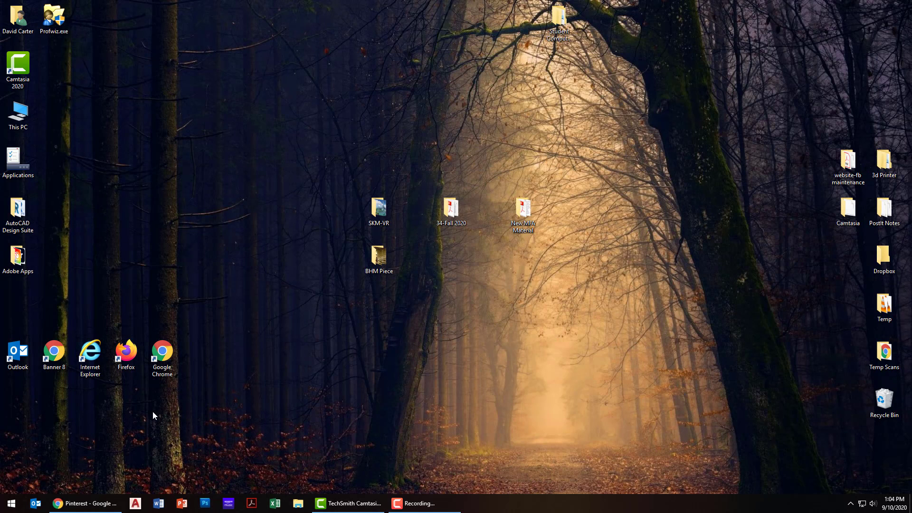
pyautogui.doubleClick(16, 264)
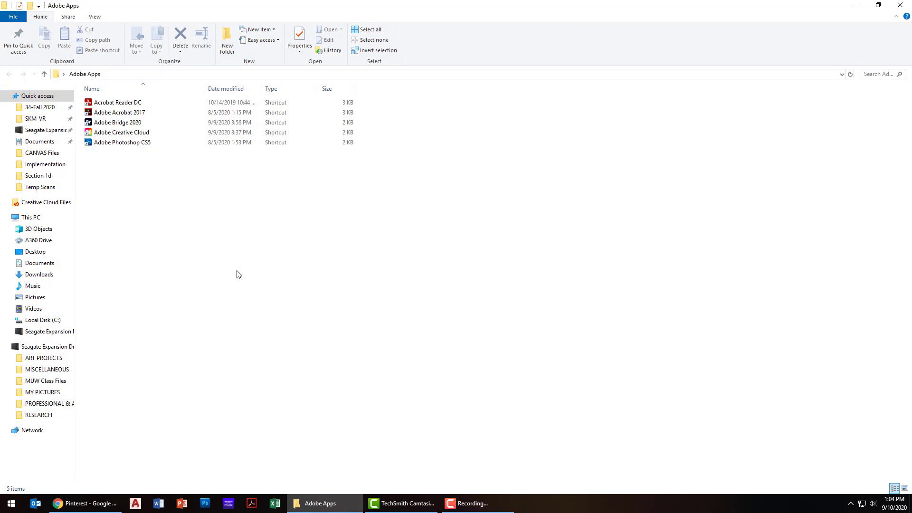
pyautogui.doubleClick(130, 126)
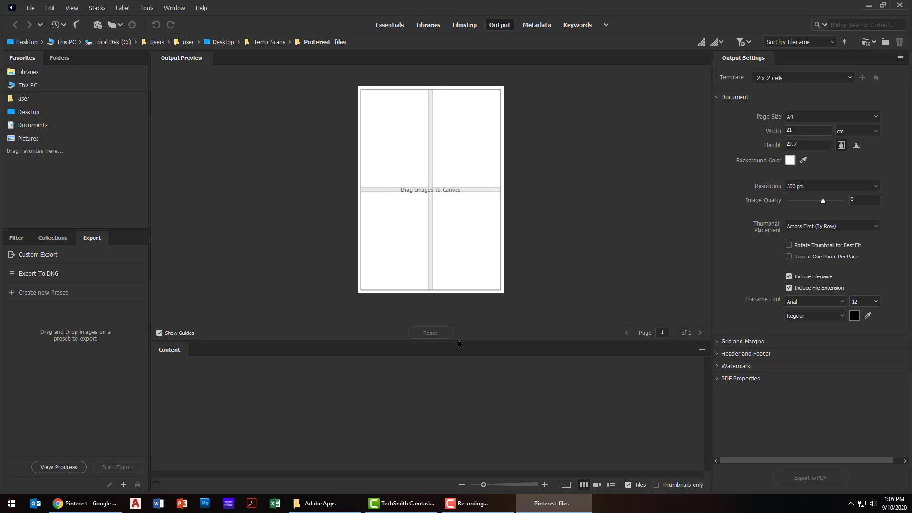
# Step: Switch to the Essentials workspace and browse from Desktop through Temp Scans to the Pinterest_files folder
pyautogui.click(379, 26)
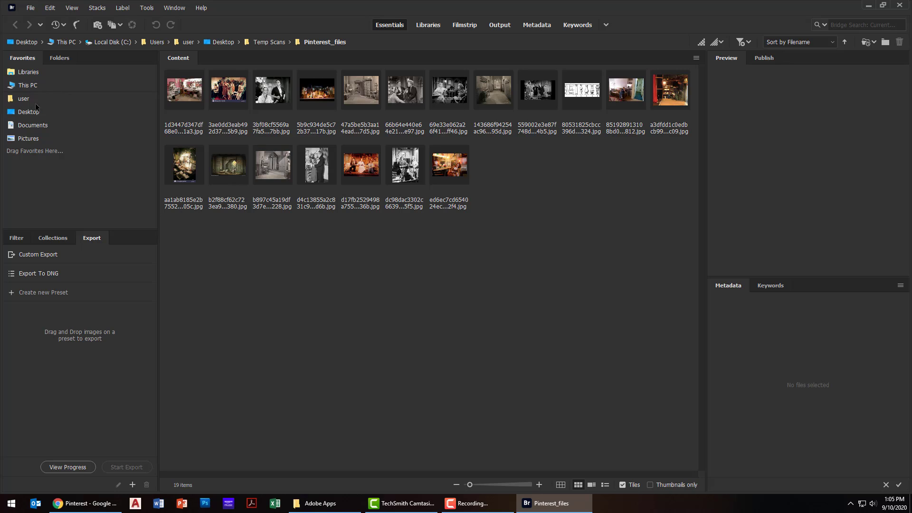
pyautogui.click(26, 113)
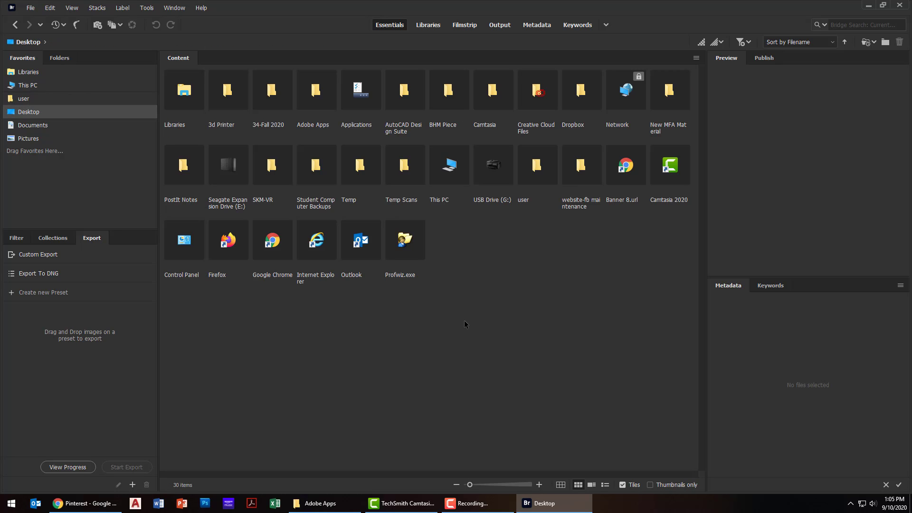
pyautogui.click(883, 4)
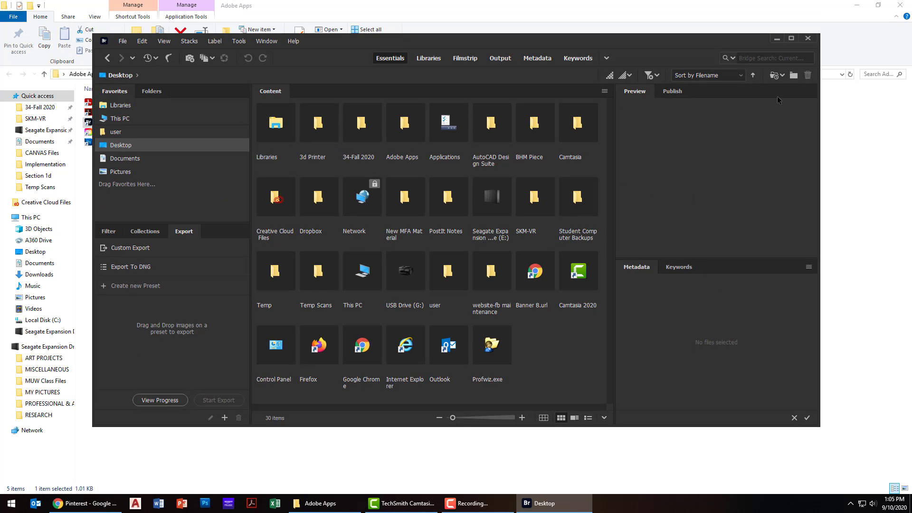
pyautogui.click(791, 38)
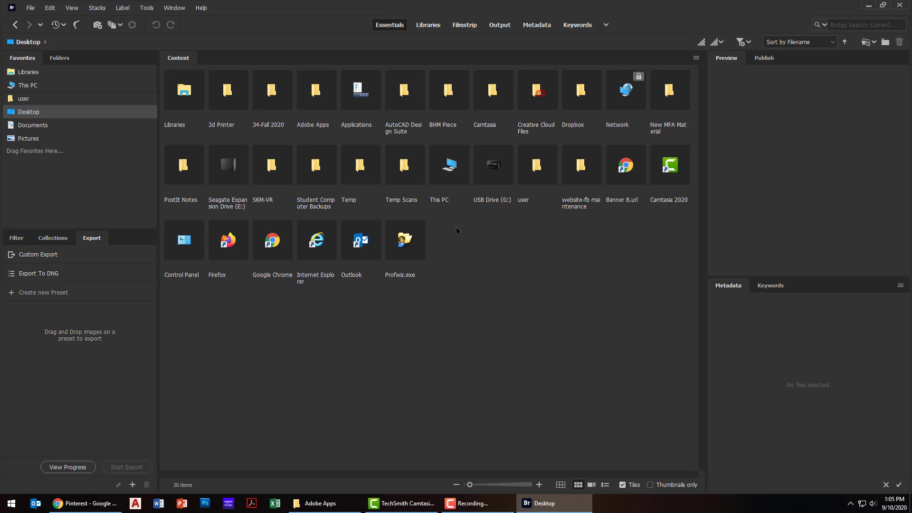
pyautogui.doubleClick(405, 169)
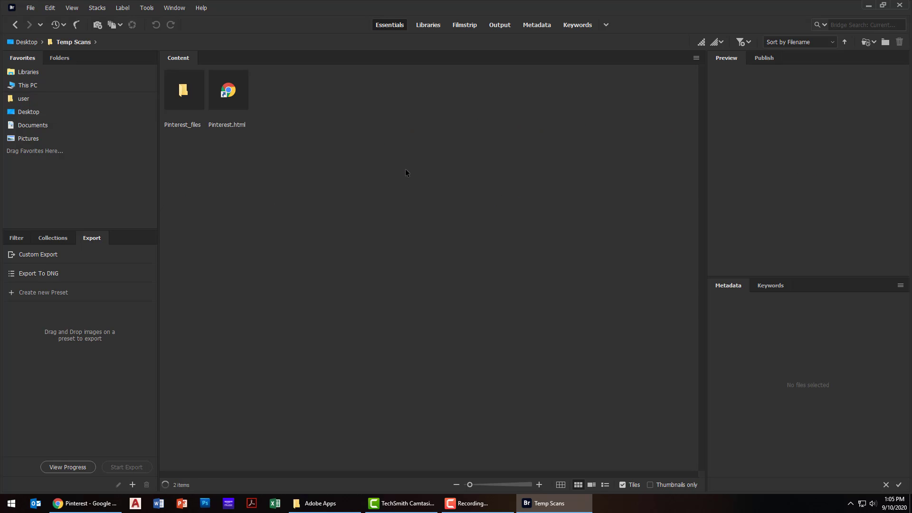
pyautogui.doubleClick(183, 91)
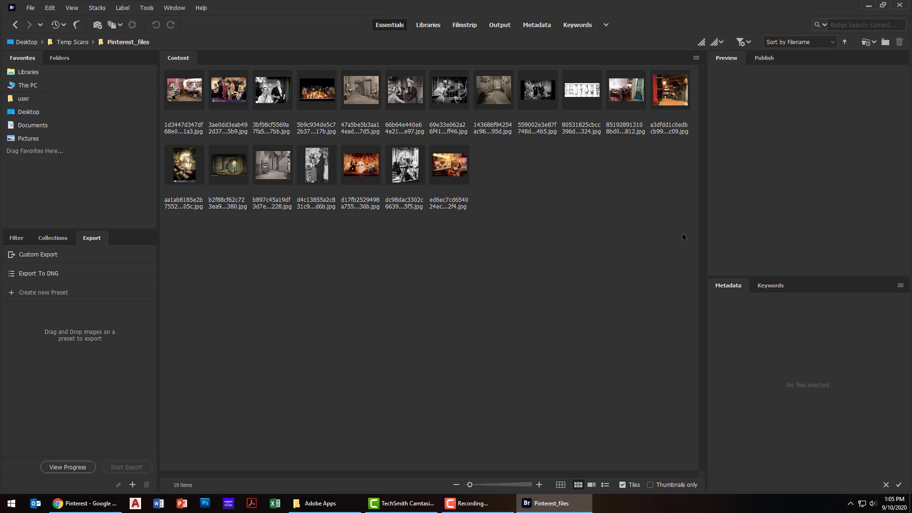
# Step: Select all the images in the Pinterest_files folder
pyautogui.moveTo(682, 233); pyautogui.dragTo(188, 104)
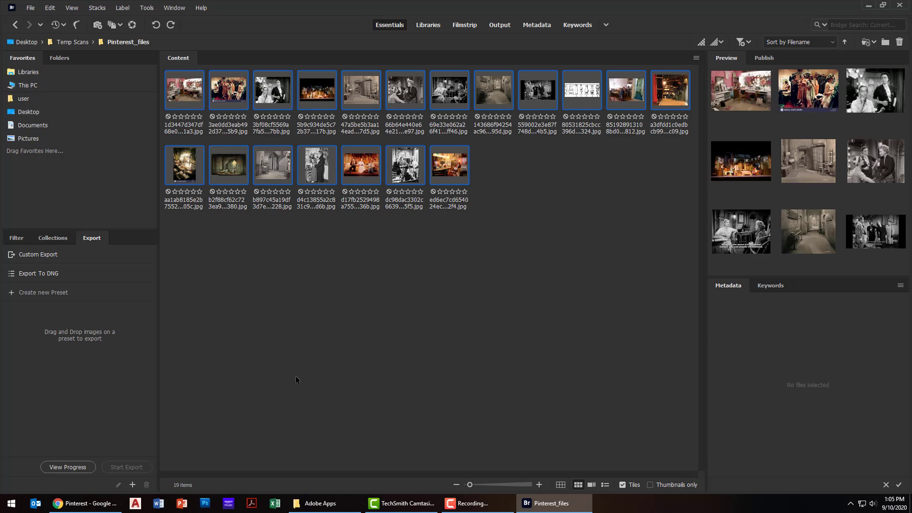
pyautogui.click(458, 305)
pyautogui.click(179, 98)
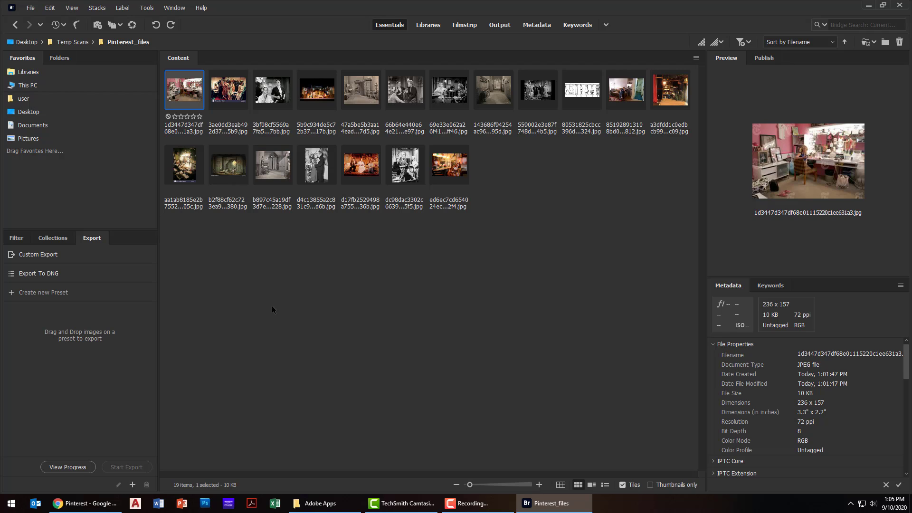
pyautogui.hotkey('ctrl', 'a')
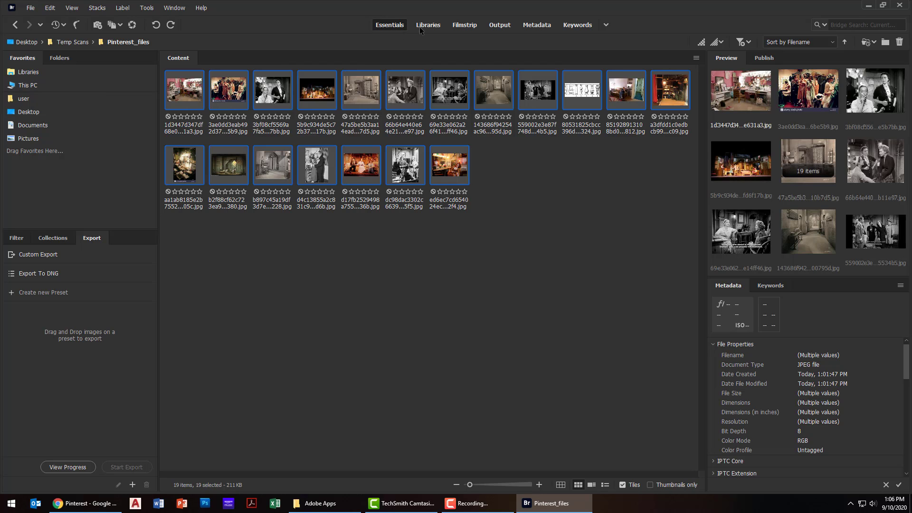
# Step: Switch to the Output workspace and set the document to Letter page size with image quality 12
pyautogui.click(498, 25)
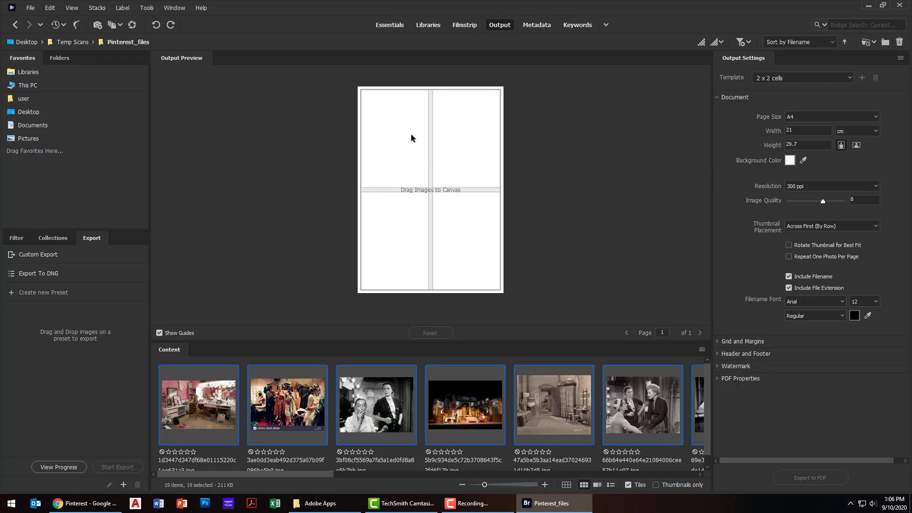
pyautogui.click(876, 119)
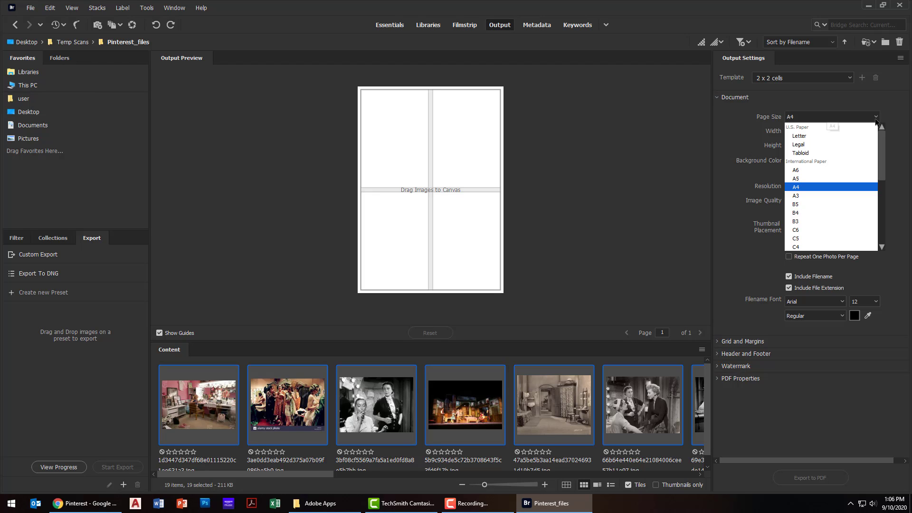
pyautogui.click(834, 135)
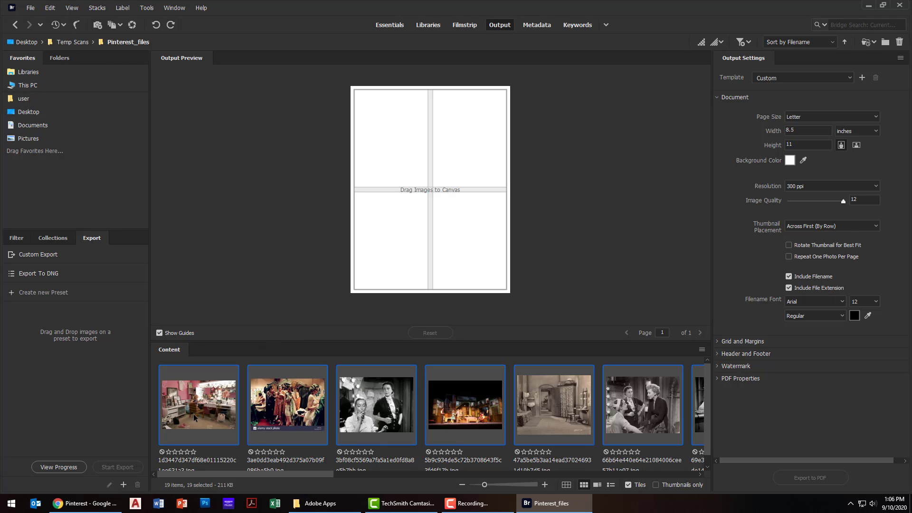
# Step: Place all the selected images on the output canvas and go back through the layout to page 1
pyautogui.moveTo(194, 417); pyautogui.dragTo(438, 215)
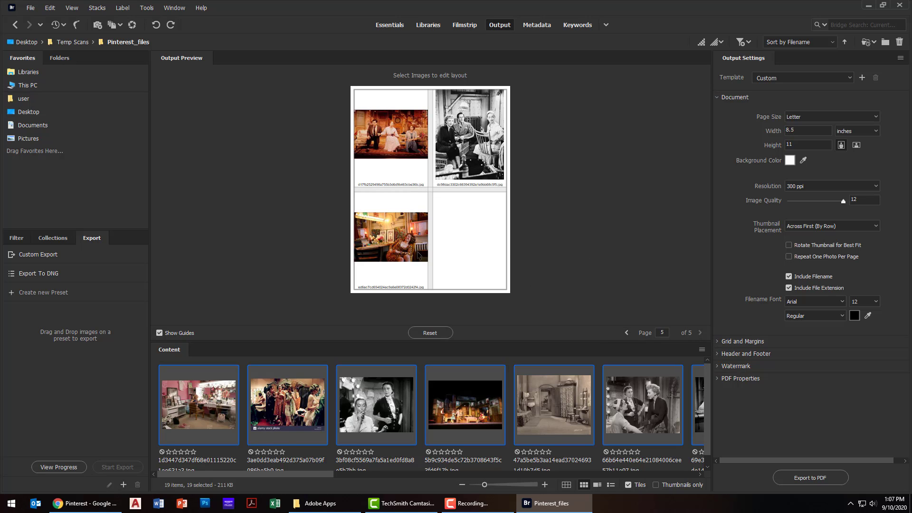
pyautogui.click(626, 333)
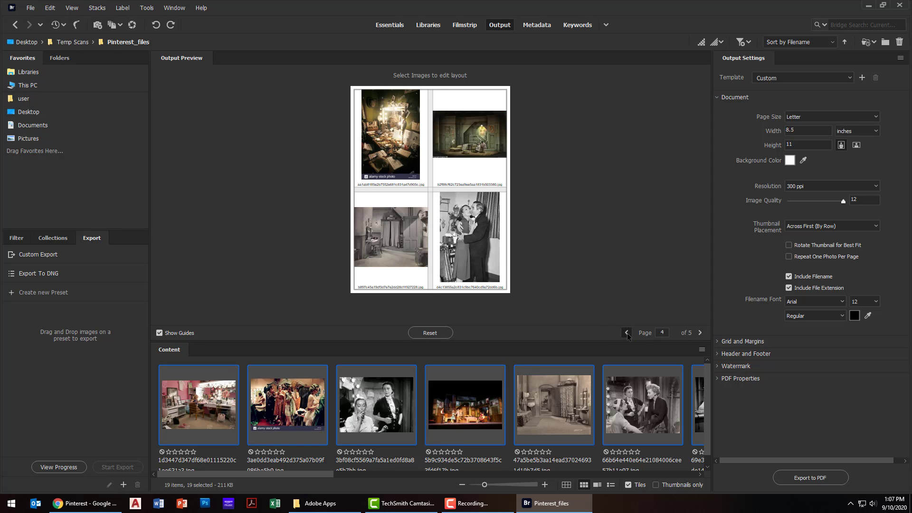
pyautogui.click(627, 333)
pyautogui.click(627, 333)
pyautogui.click(626, 333)
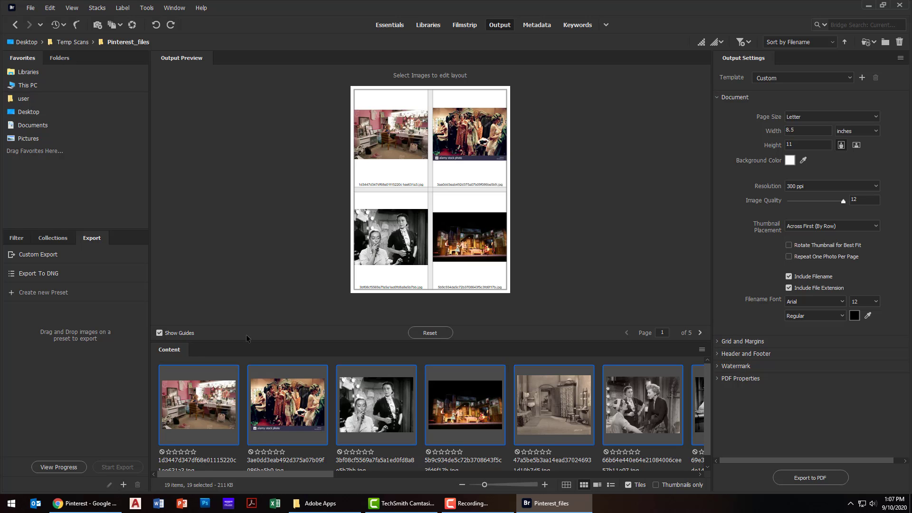
# Step: Hide the layout guides and review the pages through page 5 and back to page 1
pyautogui.click(160, 334)
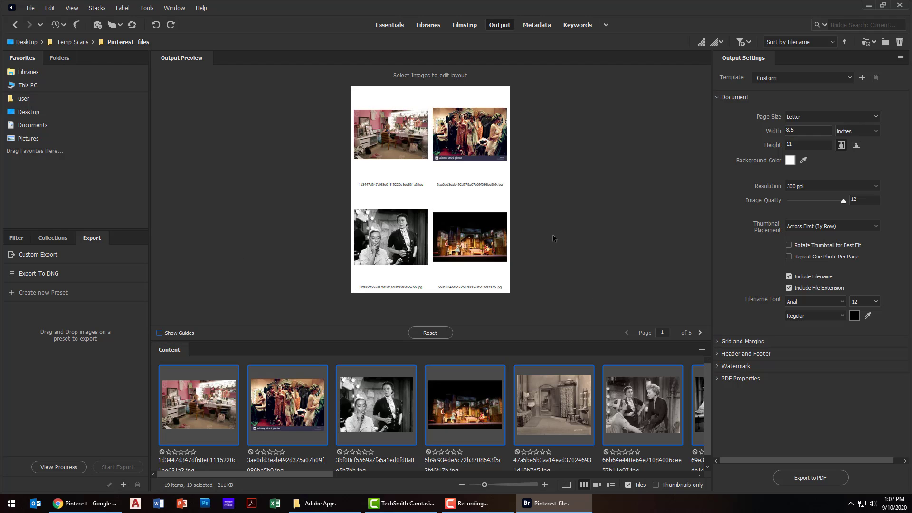
pyautogui.click(700, 333)
pyautogui.click(700, 333)
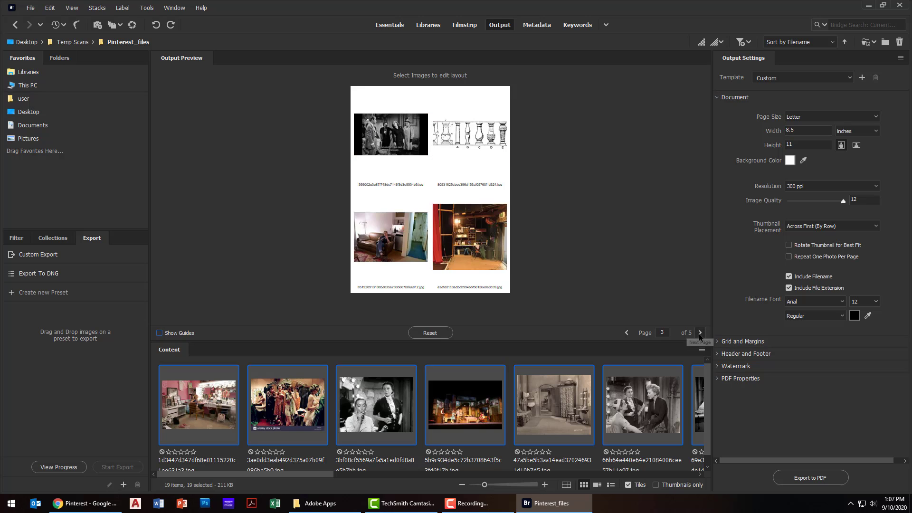
pyautogui.click(700, 333)
pyautogui.click(700, 334)
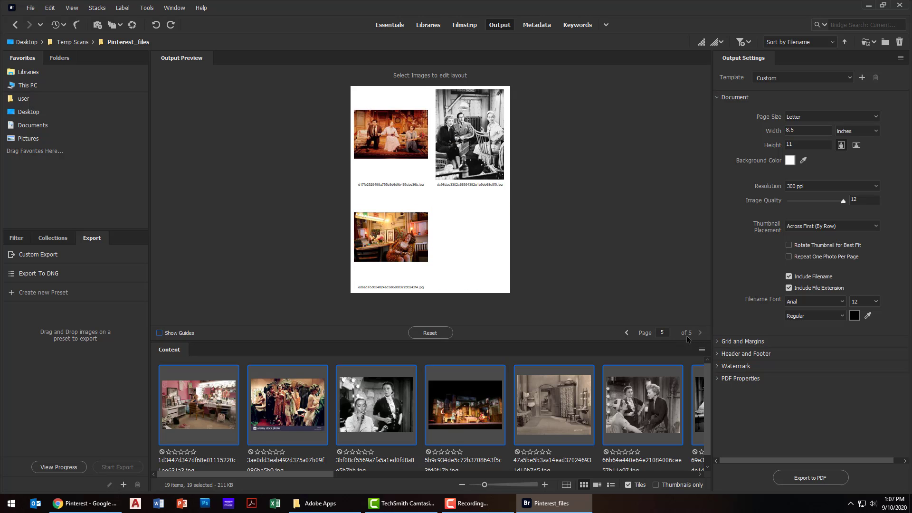
pyautogui.click(626, 333)
pyautogui.click(626, 333)
pyautogui.click(627, 333)
pyautogui.click(627, 333)
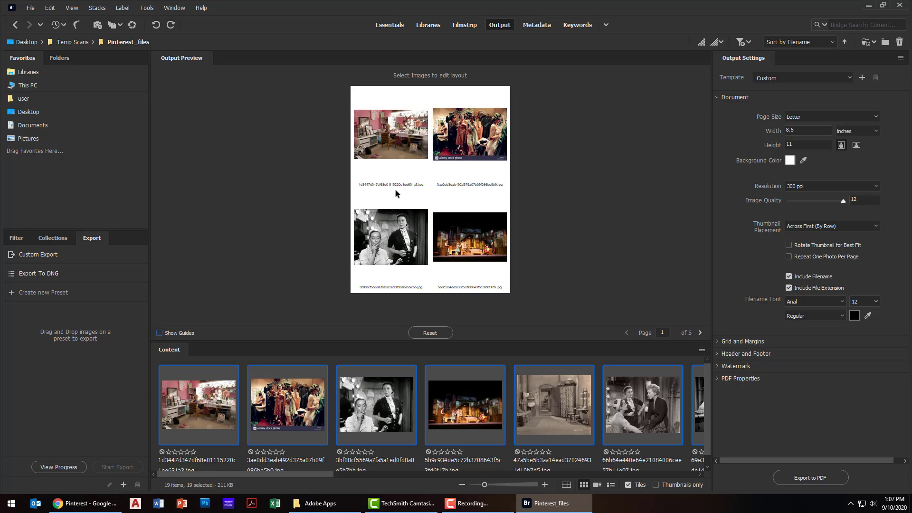
# Step: Exclude the file extensions and filenames from the image layout
pyautogui.click(789, 288)
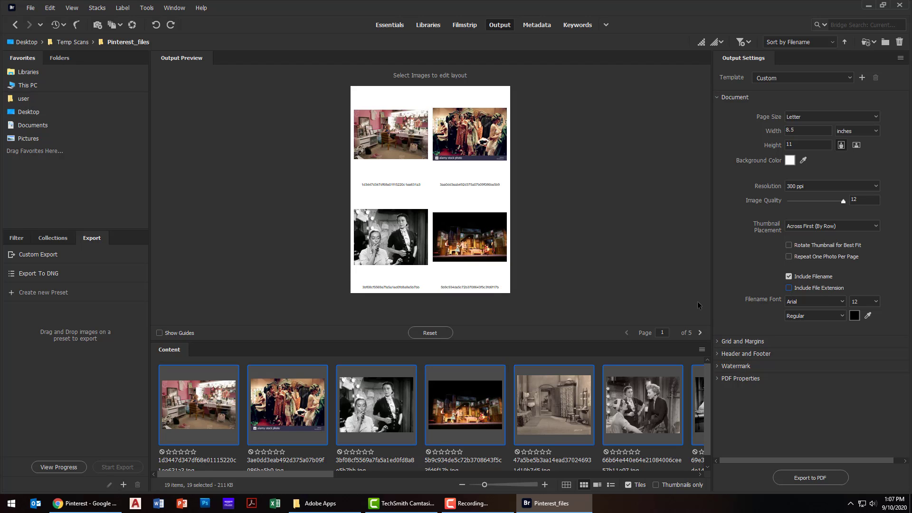
pyautogui.click(789, 276)
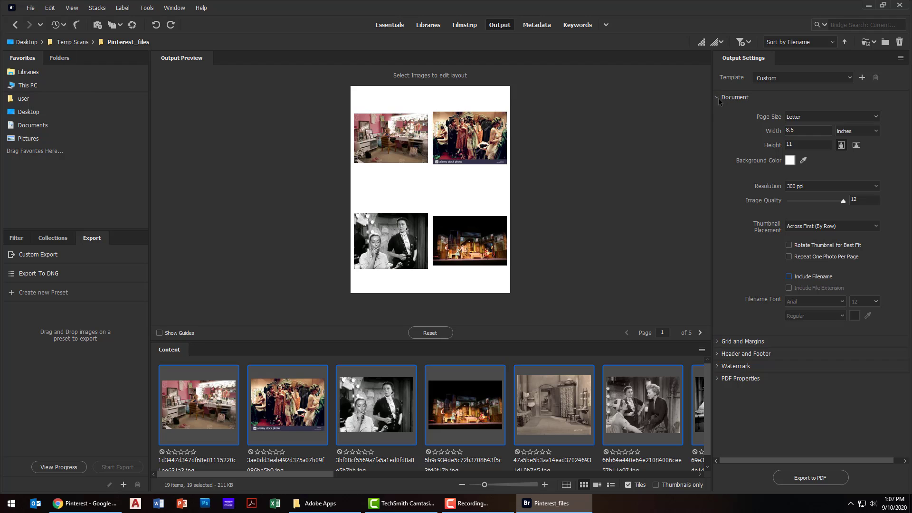
# Step: Include a page header reading "MOON OVER BUFFALO: DRESSING ROOMS" with a 1 px divider, checking it on the next page
pyautogui.click(720, 355)
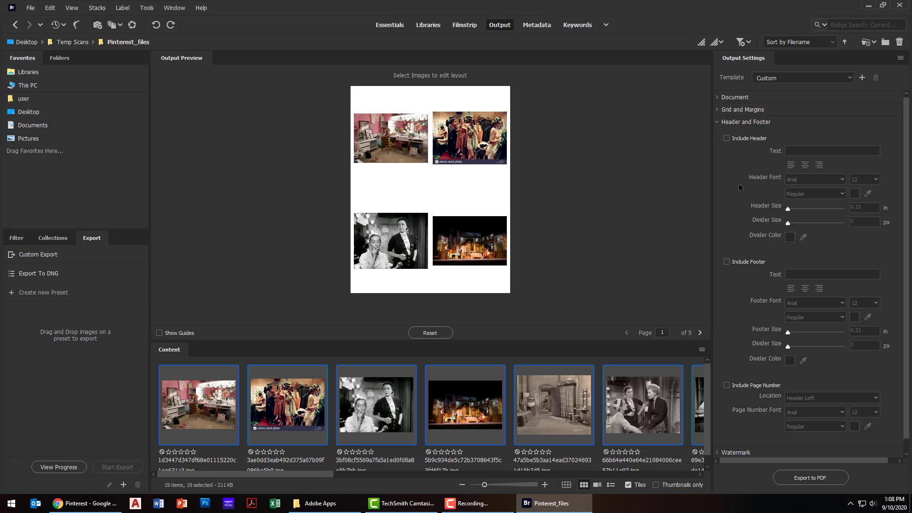
pyautogui.click(726, 141)
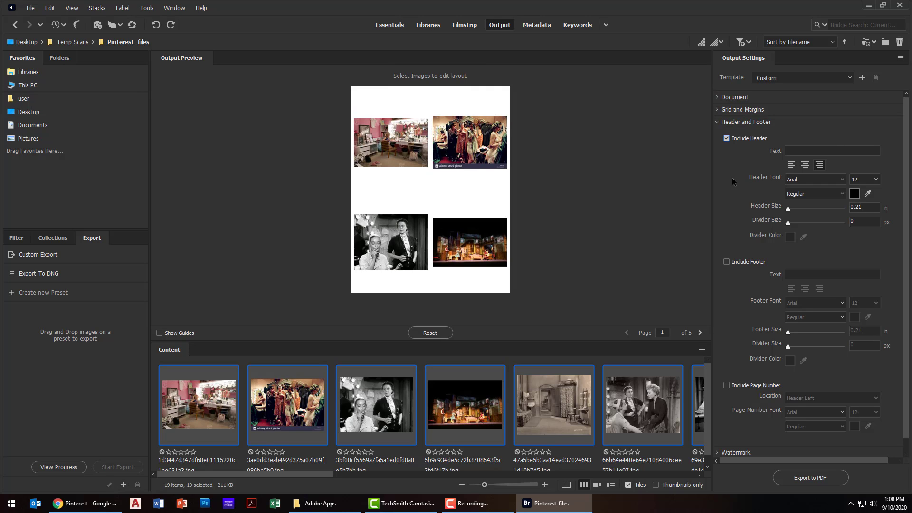
pyautogui.click(811, 151)
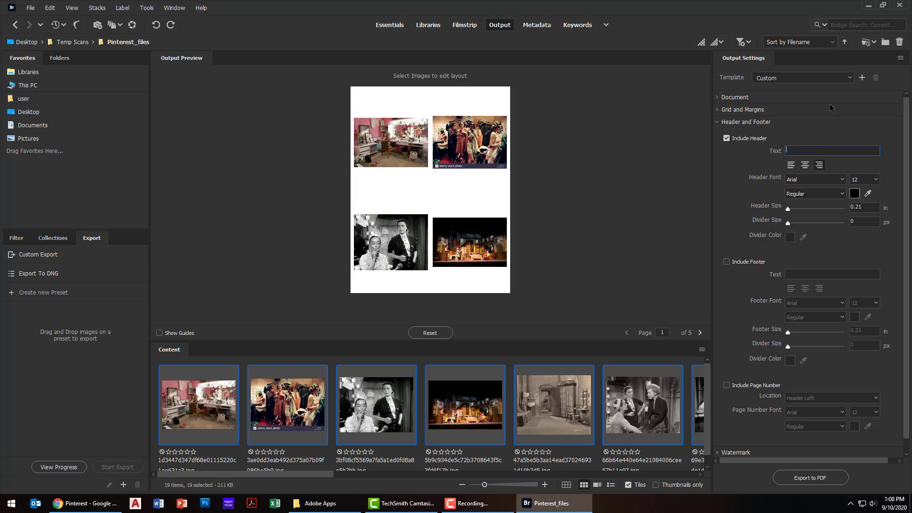
pyautogui.write('MOON OVER BUFFALO: DRESSING ROOMS')
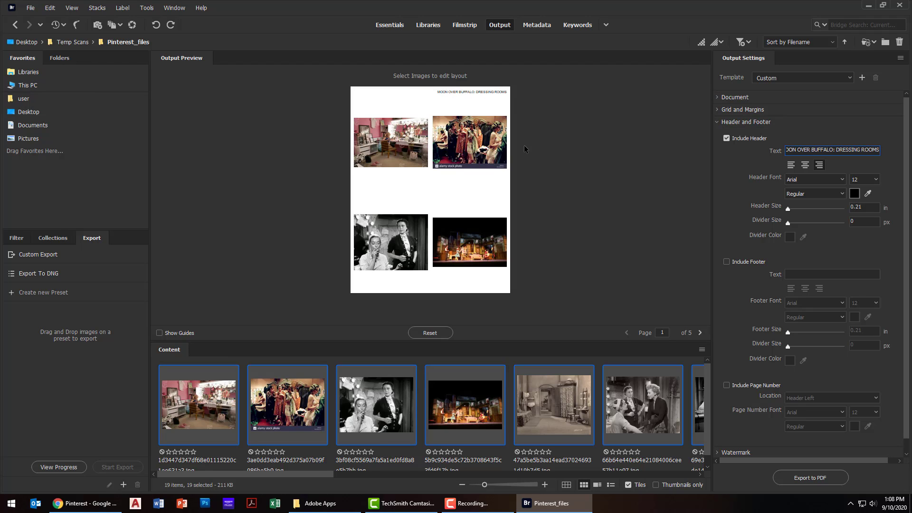
pyautogui.click(701, 333)
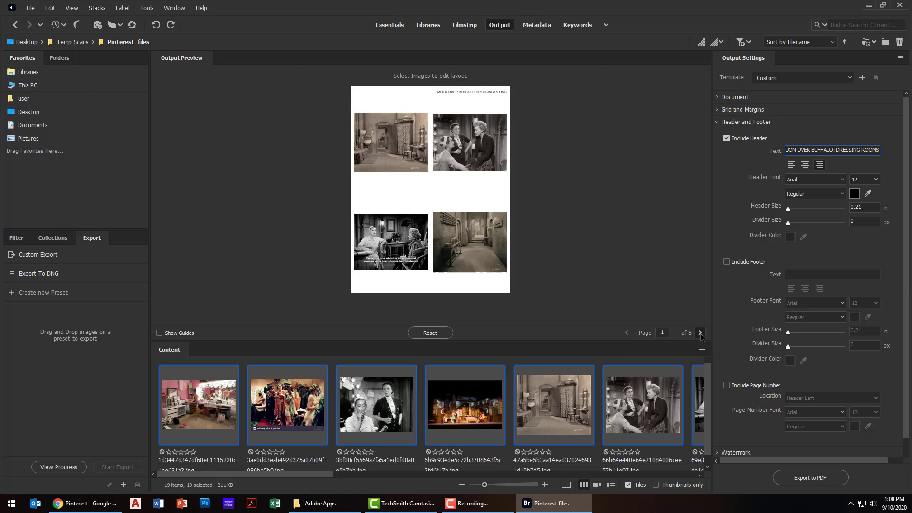
pyautogui.click(627, 332)
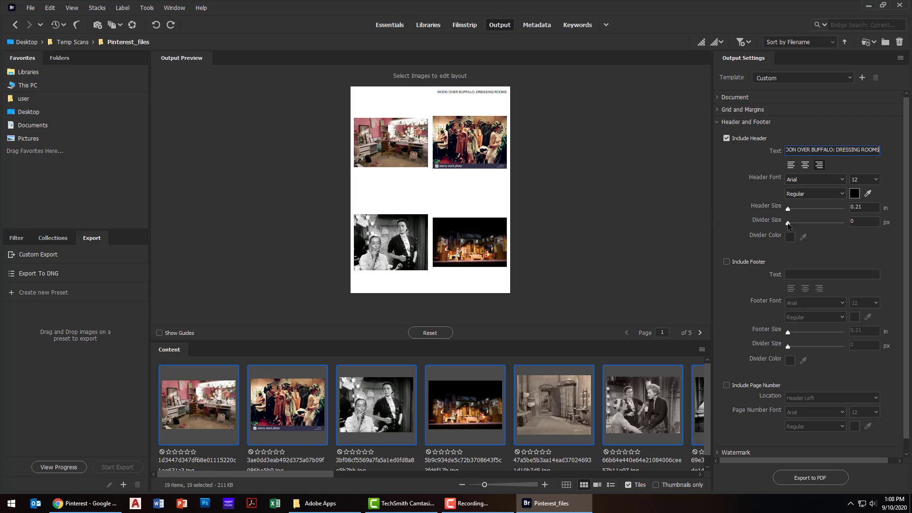
pyautogui.moveTo(788, 224); pyautogui.dragTo(808, 227)
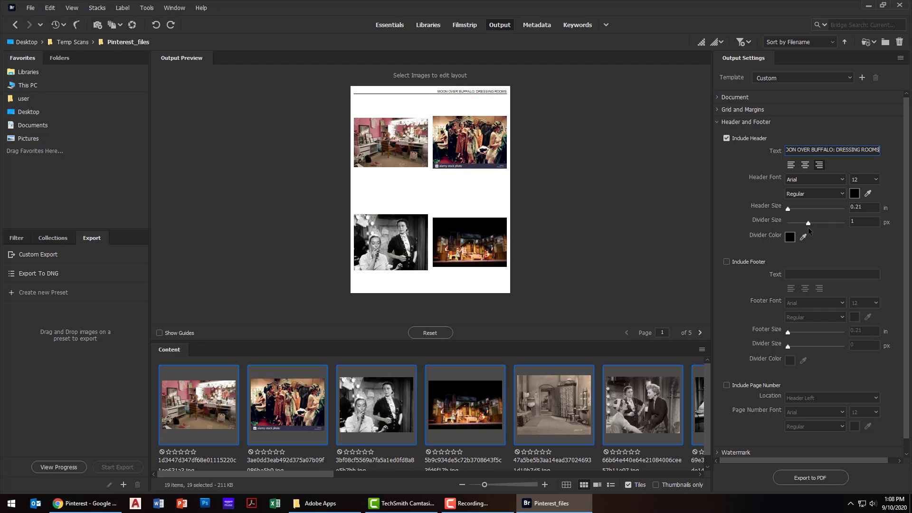
# Step: Set the header text color to medium blue (RGB 0, 128, 192)
pyautogui.click(857, 196)
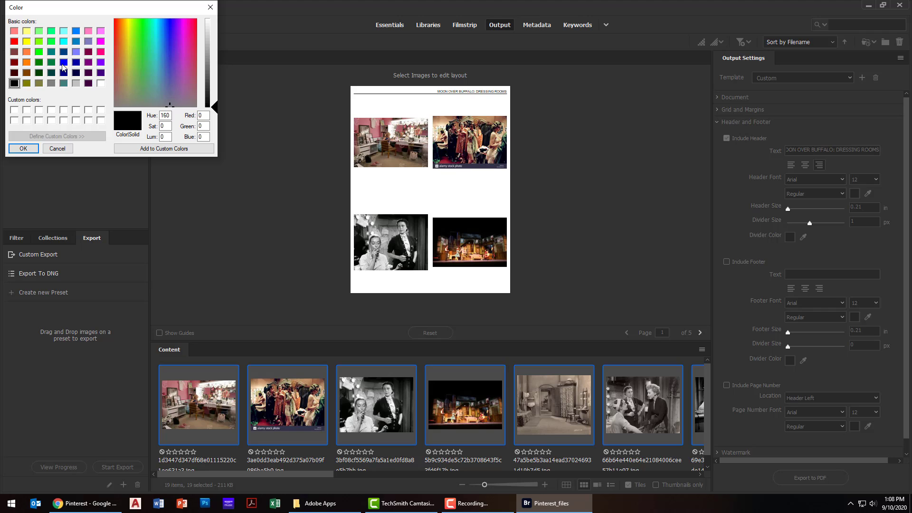
pyautogui.click(77, 41)
pyautogui.click(23, 148)
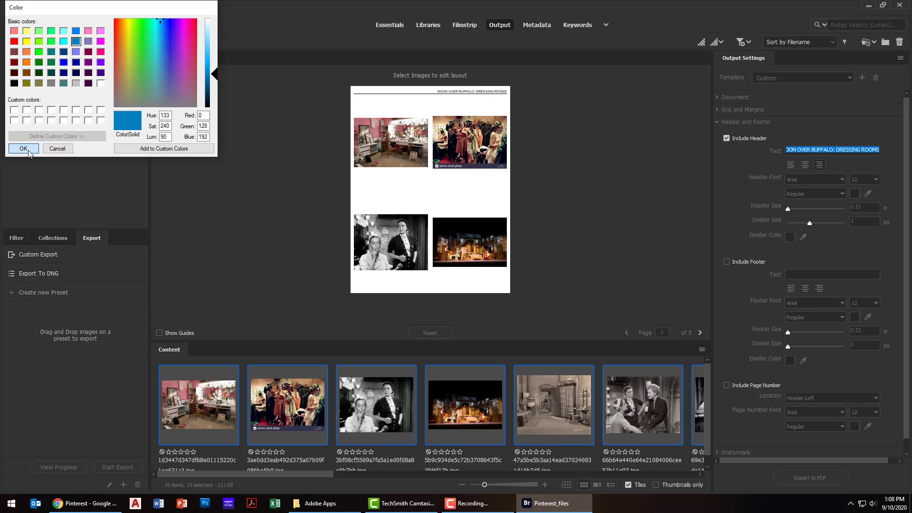
# Step: Set the header text color to dark blue (RGB 0, 0, 160)
pyautogui.click(855, 193)
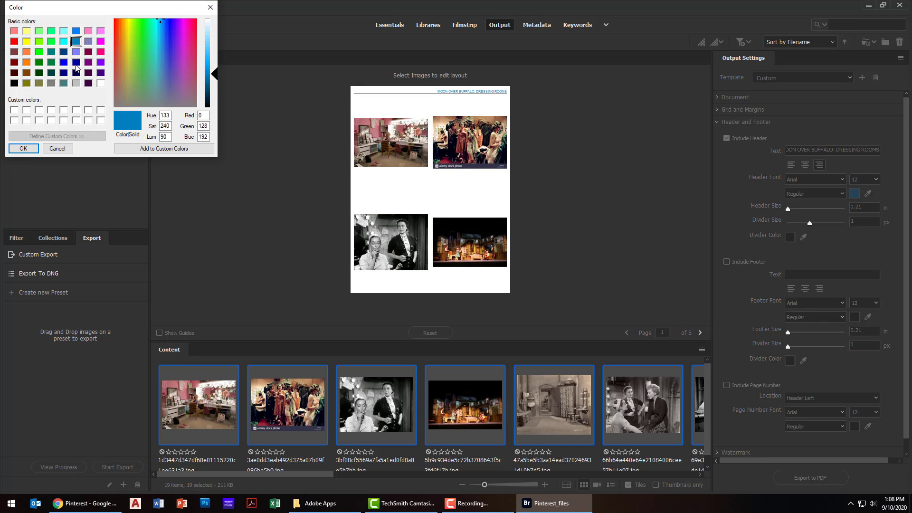
pyautogui.click(76, 62)
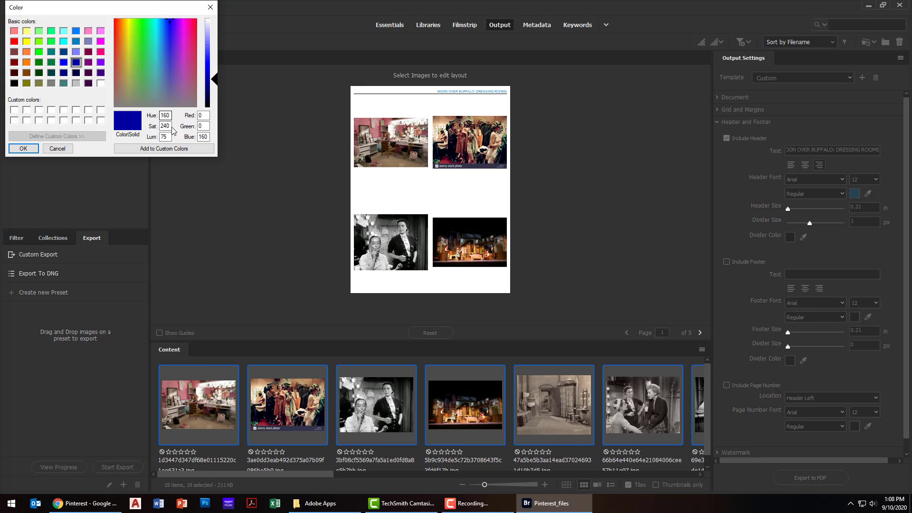
pyautogui.click(23, 148)
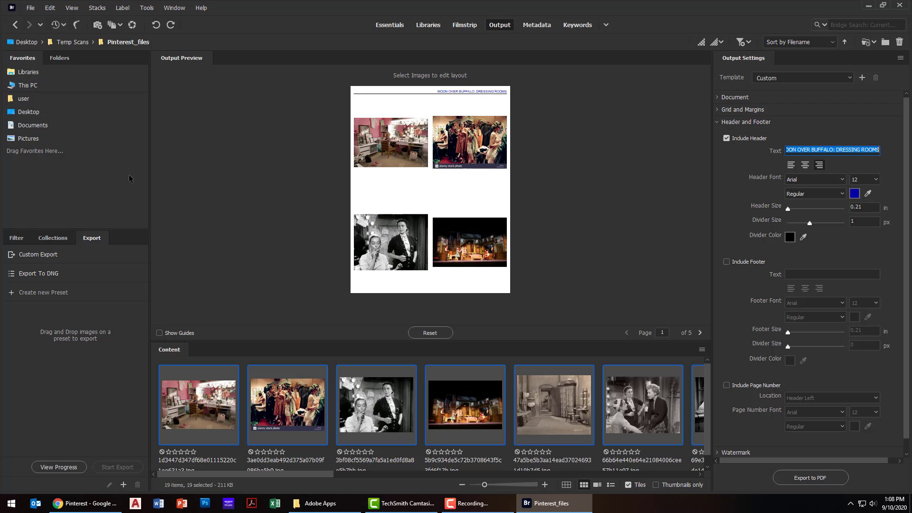
# Step: Include a footer and page numbers, with the page number located at Footer Left
pyautogui.click(727, 263)
pyautogui.click(729, 387)
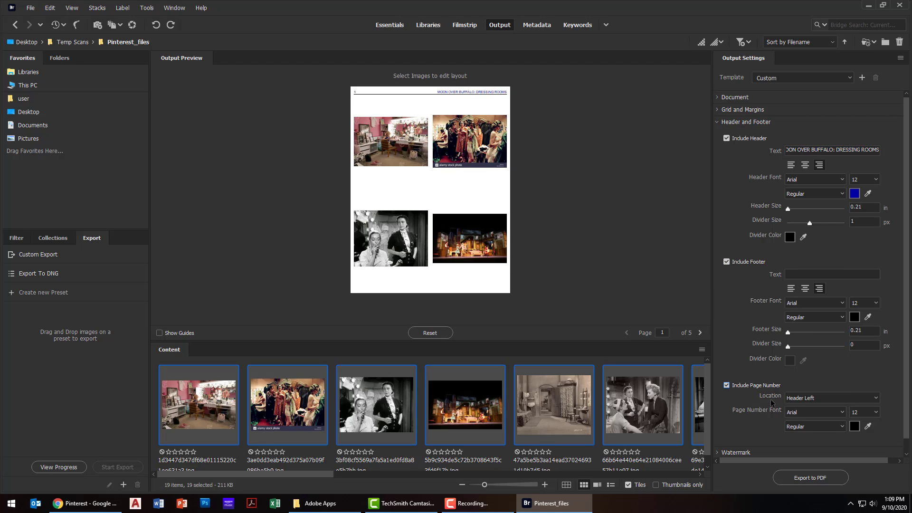
pyautogui.click(812, 401)
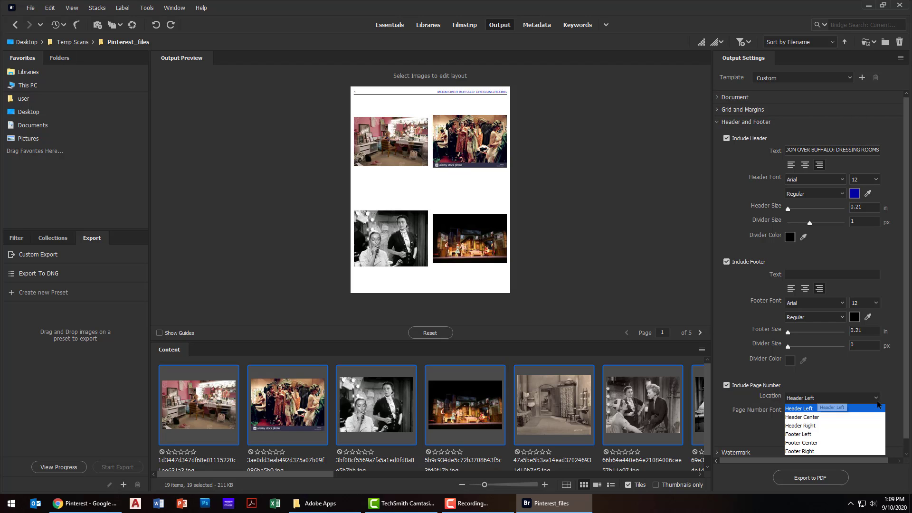
pyautogui.click(828, 434)
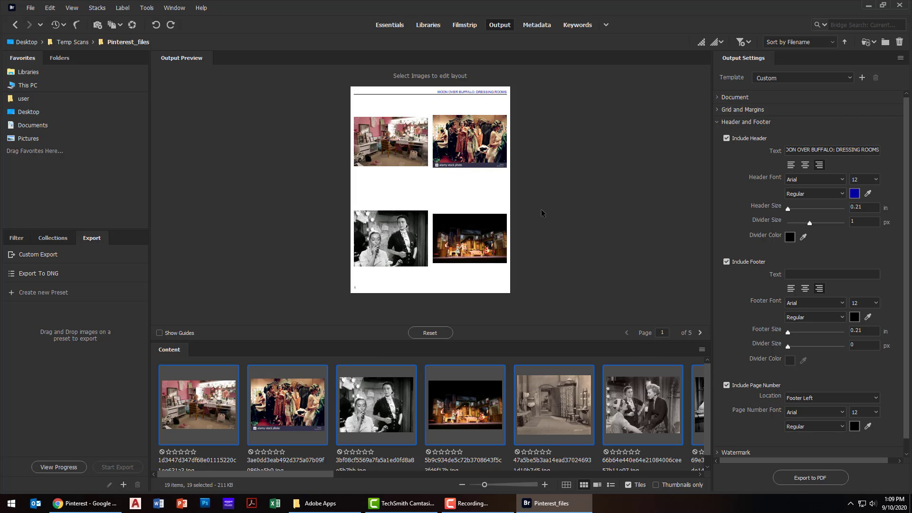
# Step: Export the layout to PDF in the Temp Scans folder with the file name "MOB Research"
pyautogui.click(808, 478)
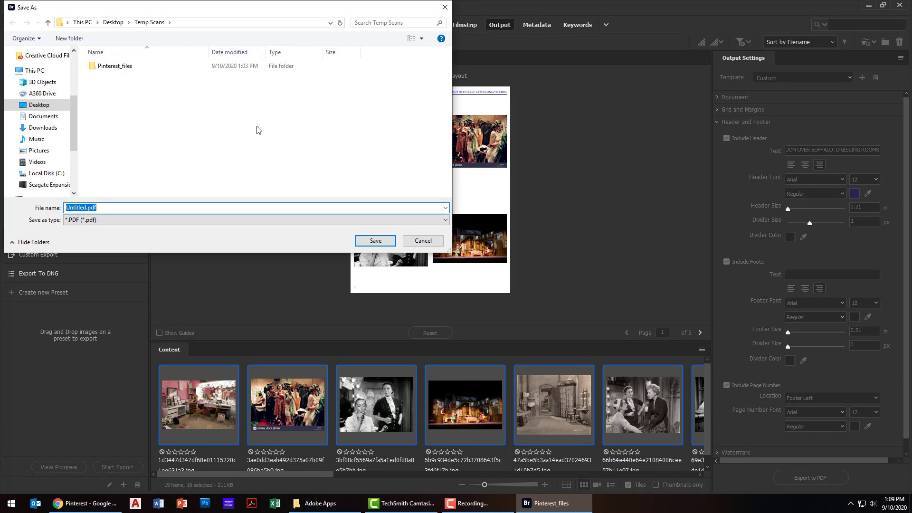
pyautogui.write('MOB Research')
pyautogui.click(384, 246)
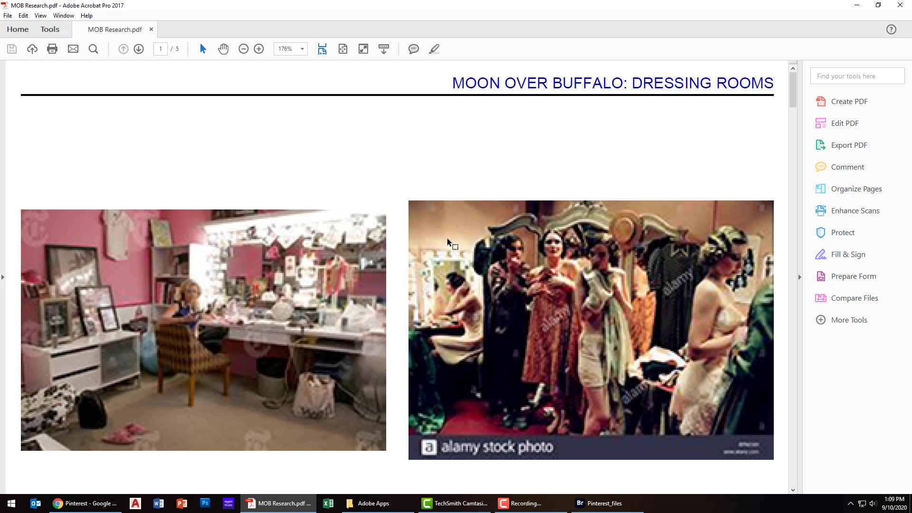
# Step: Review the exported PDF through page 5 and back to page 1, examining the image detail at 200% zoom
pyautogui.scroll(2, 447, 242)
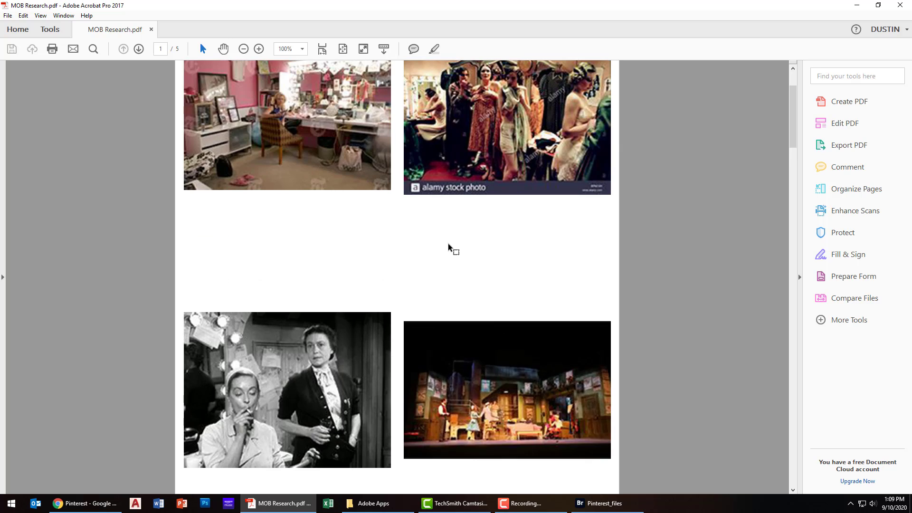
pyautogui.scroll(-10, 448, 245)
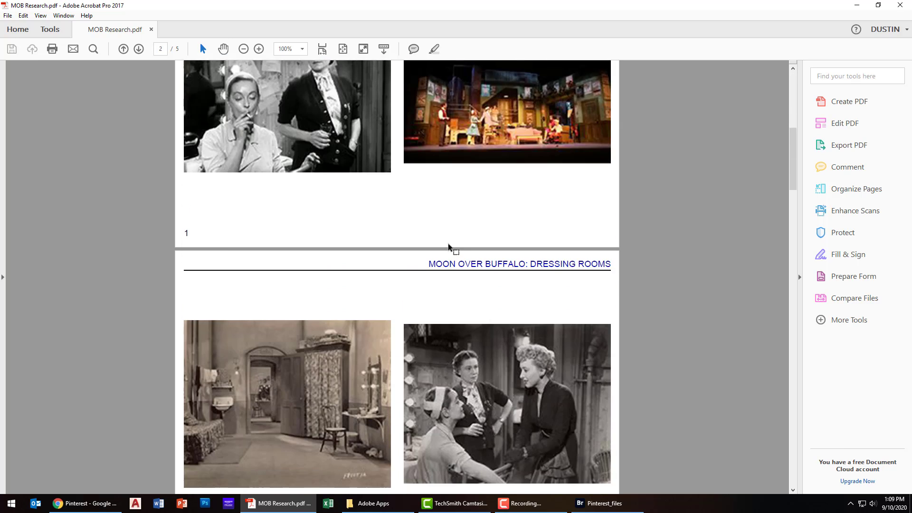
pyautogui.scroll(-12, 455, 252)
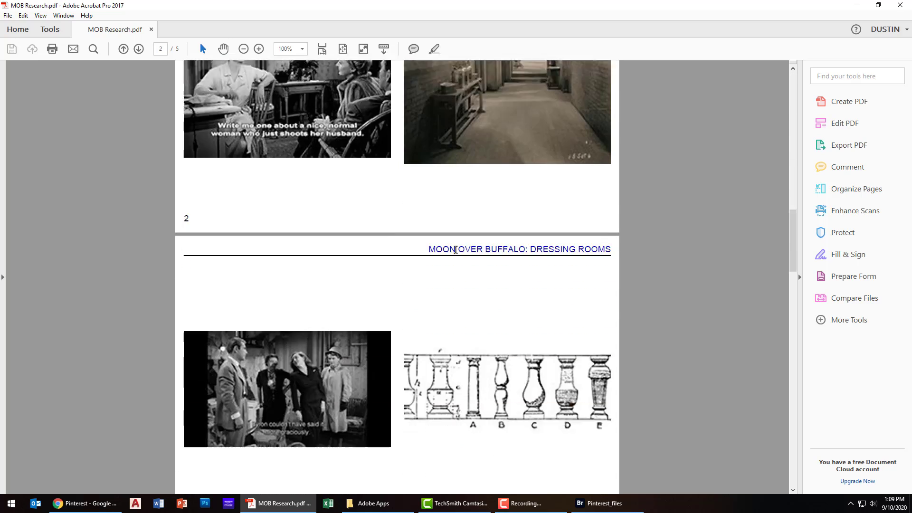
pyautogui.scroll(-14, 459, 247)
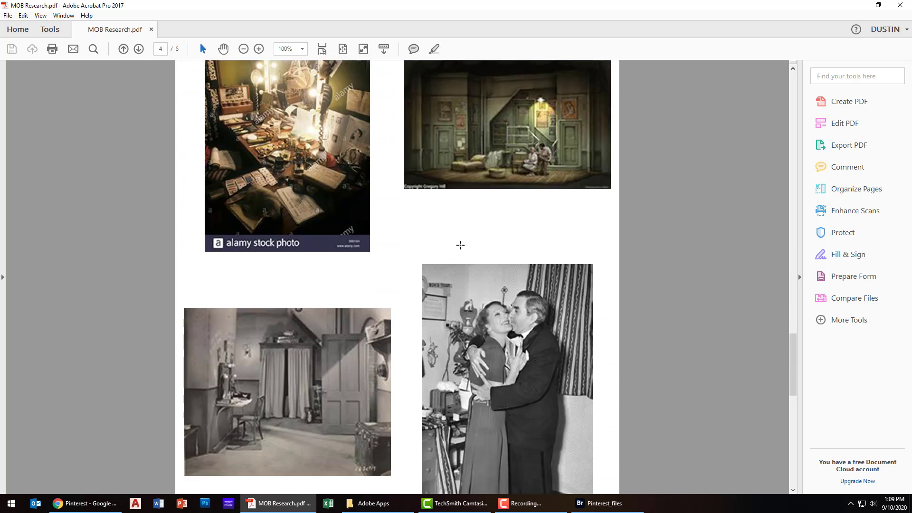
pyautogui.scroll(-3, 470, 250)
pyautogui.scroll(15, 471, 250)
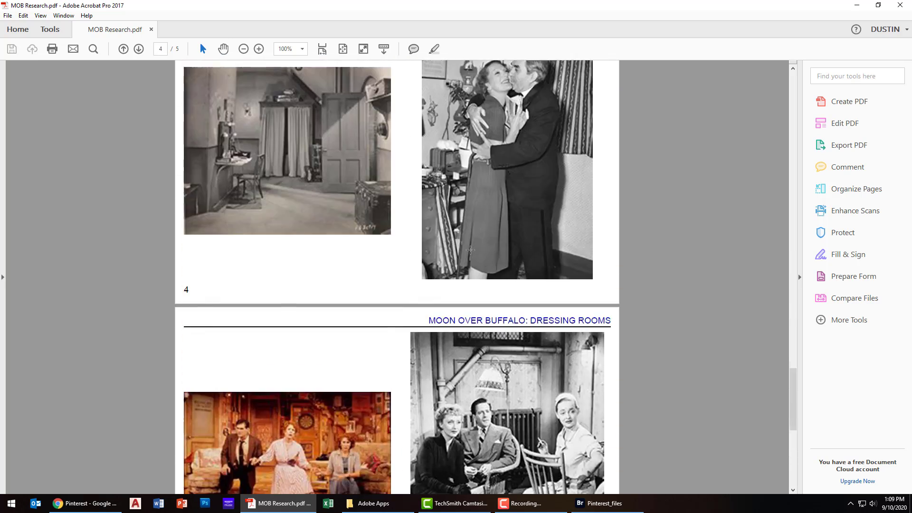
pyautogui.scroll(15, 471, 250)
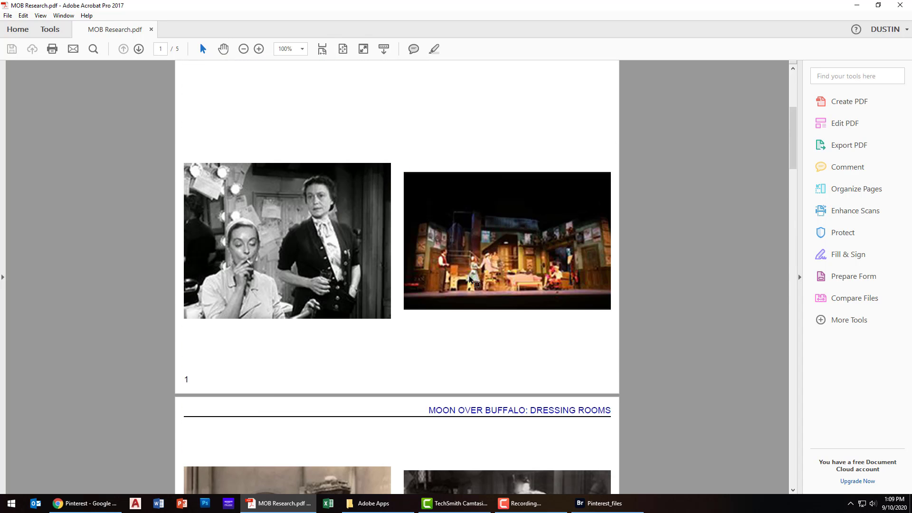
pyautogui.keyDown('ctrl'); pyautogui.scroll(3, 470, 278); pyautogui.keyUp('ctrl')
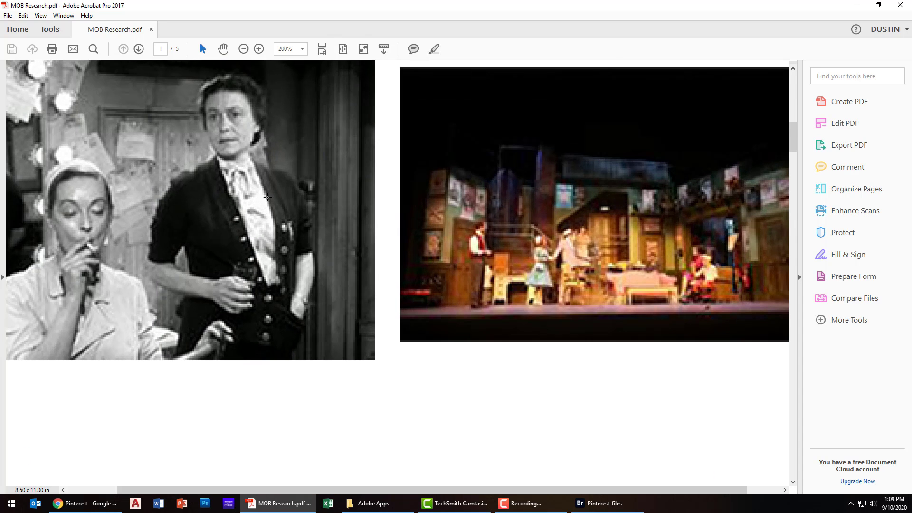
pyautogui.keyDown('ctrl'); pyautogui.scroll(-4, 432, 291); pyautogui.keyUp('ctrl')
pyautogui.scroll(3, 435, 293)
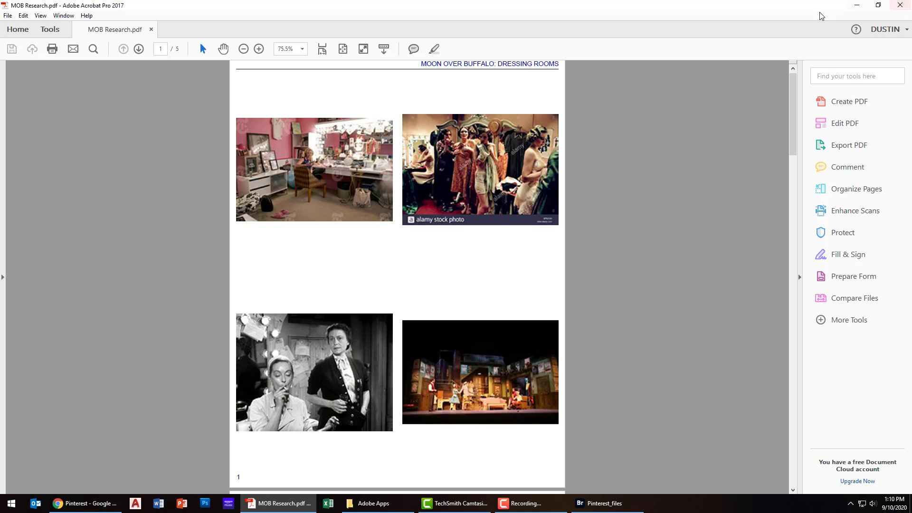
# Step: Minimize the PDF, Bridge and Adobe Apps windows, and open the Seagate Expansion Drive (E:) in File Explorer
pyautogui.click(857, 5)
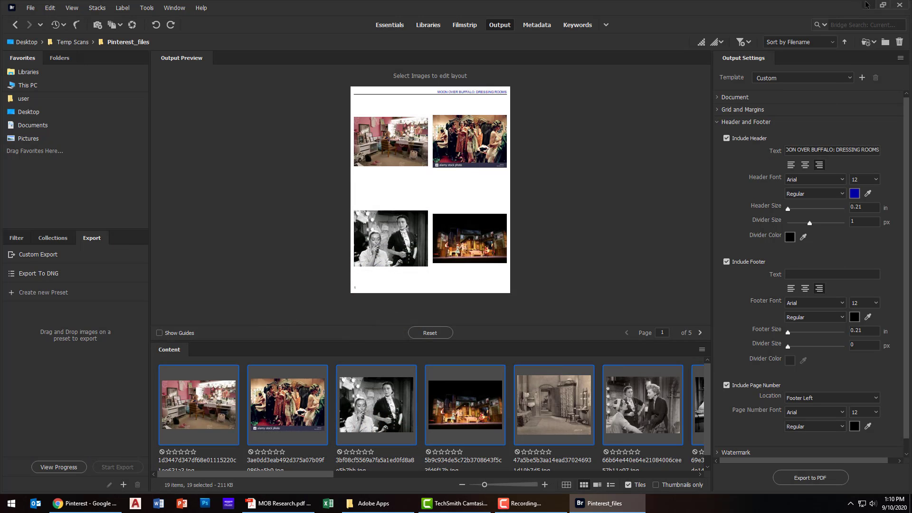
pyautogui.click(866, 5)
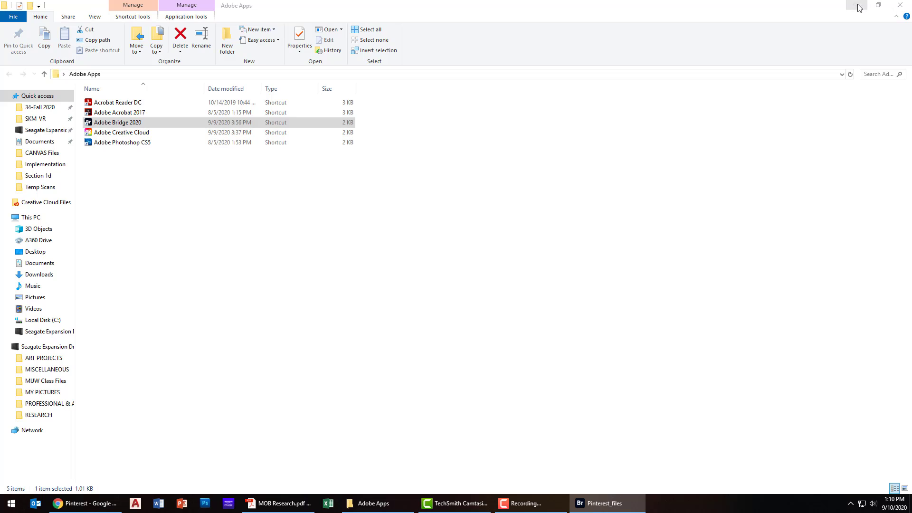
pyautogui.click(858, 6)
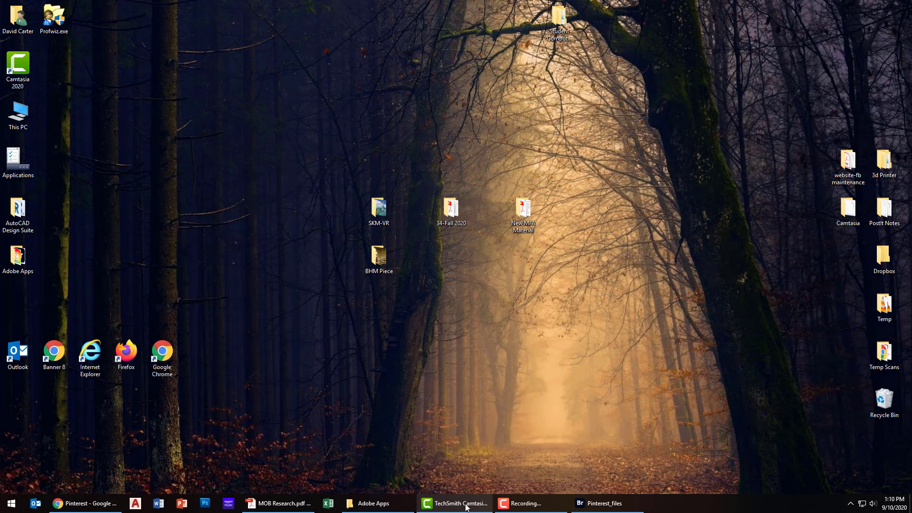
pyautogui.rightClick(373, 504)
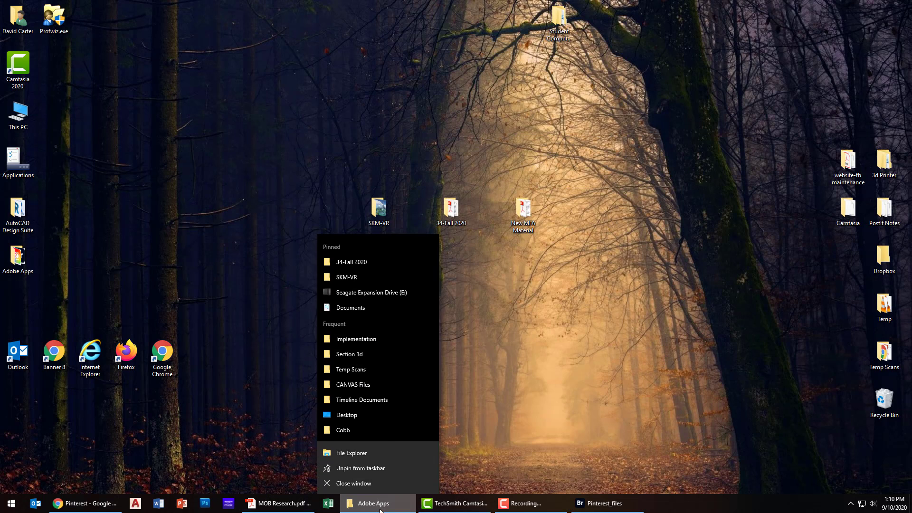
pyautogui.click(361, 291)
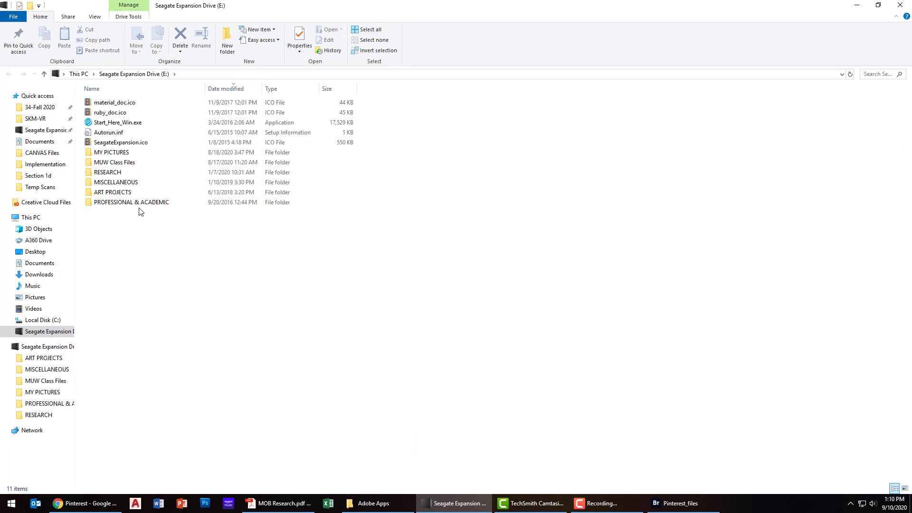
# Step: Open the Contact Sheets folder in PROFESSIONAL & ACADEMIC > Shows > Other Venues > Sister Act > Research
pyautogui.doubleClick(141, 203)
pyautogui.doubleClick(106, 165)
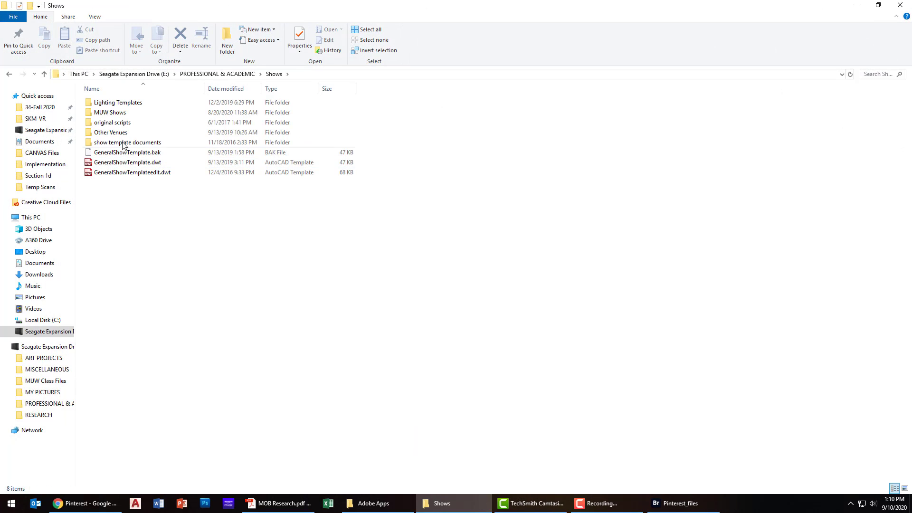
pyautogui.doubleClick(114, 133)
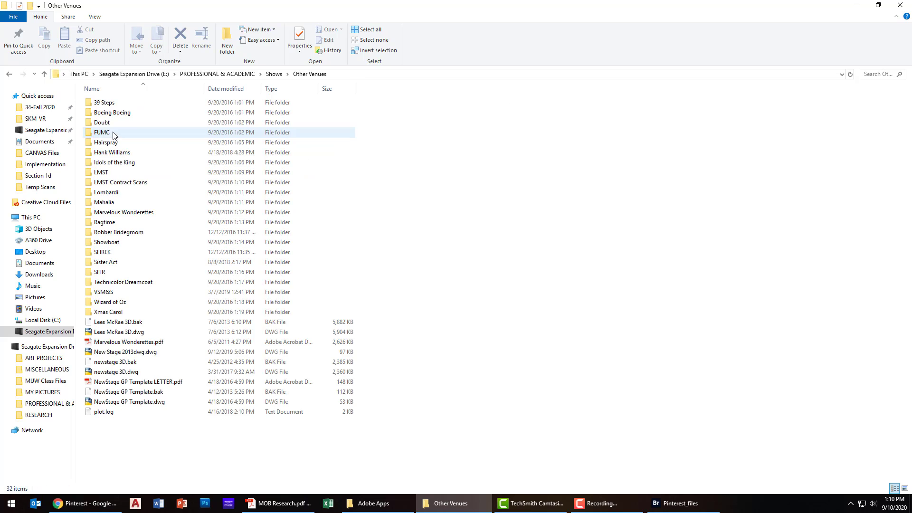
pyautogui.doubleClick(108, 266)
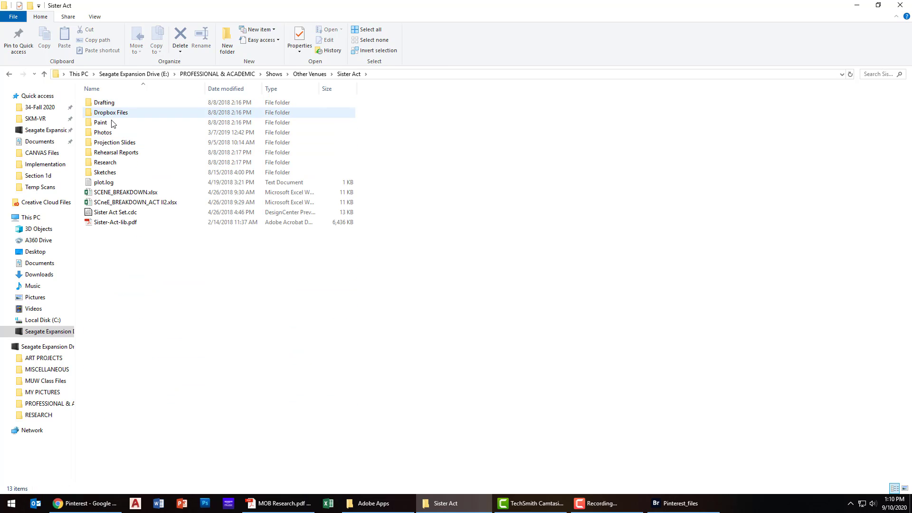
pyautogui.doubleClick(107, 162)
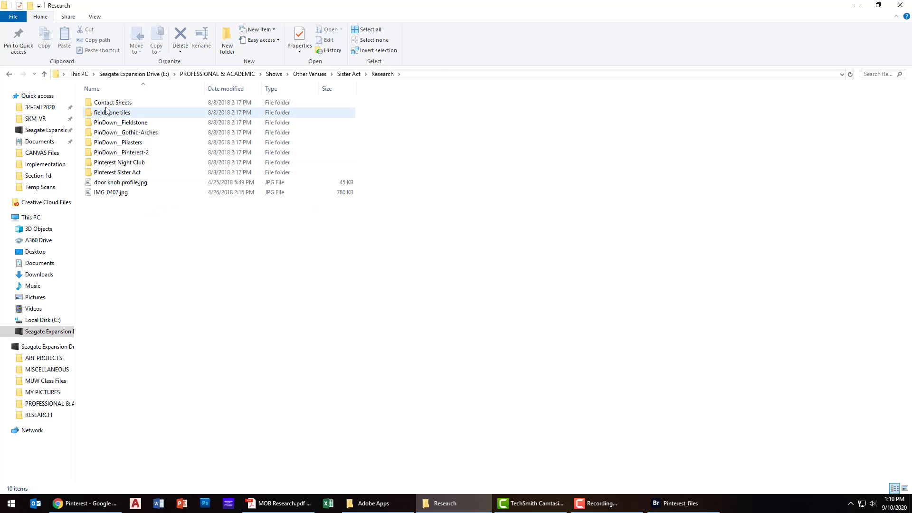
pyautogui.doubleClick(107, 106)
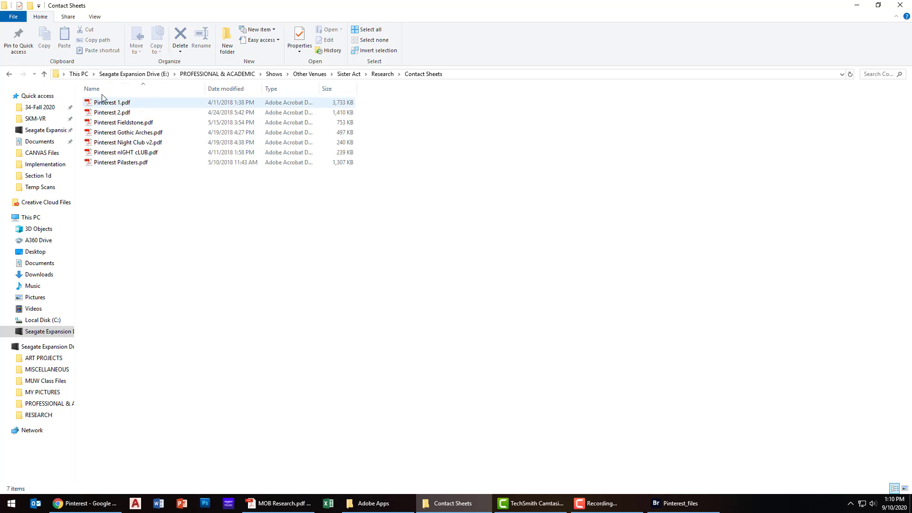
# Step: Open Pinterest Fieldstone.pdf from the Contact Sheets folder and examine the stone images on both pages at full-page zoom
pyautogui.doubleClick(113, 125)
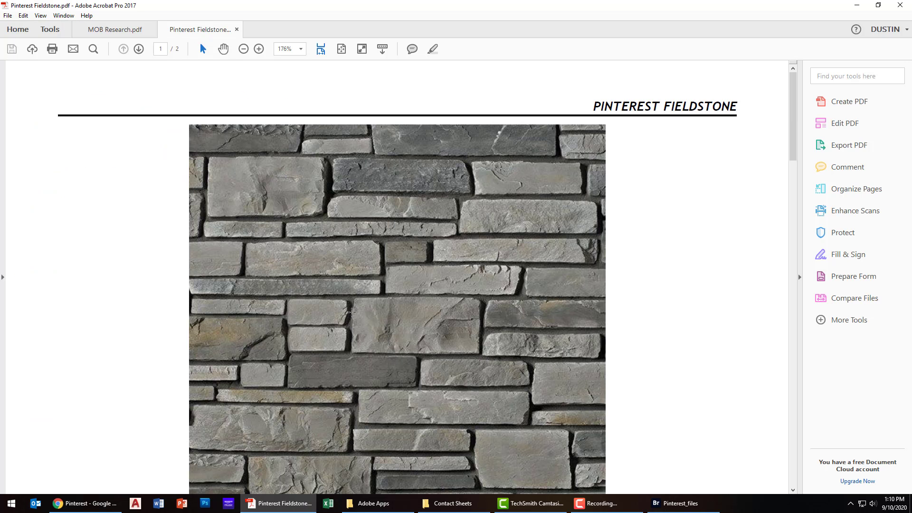
pyautogui.hotkey('ctrl', '0')
pyautogui.scroll(-5, 383, 297)
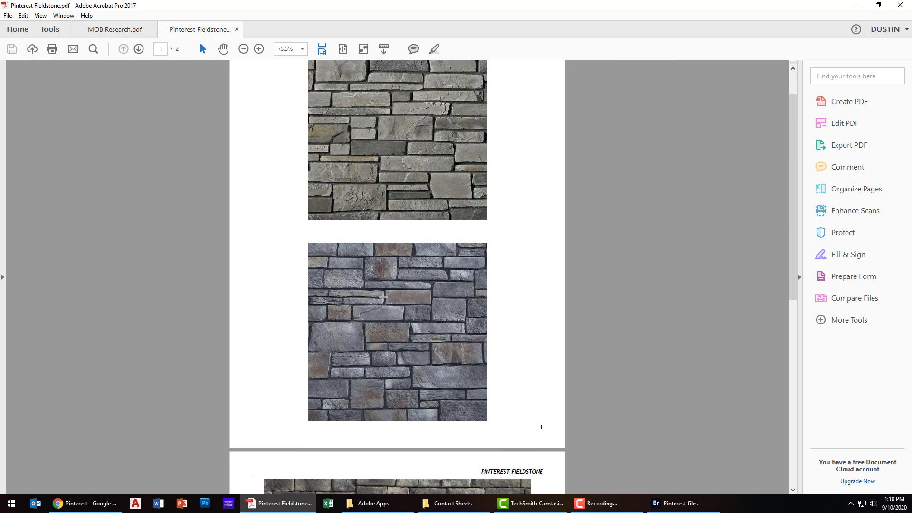
pyautogui.scroll(-3, 384, 297)
pyautogui.scroll(5, 385, 322)
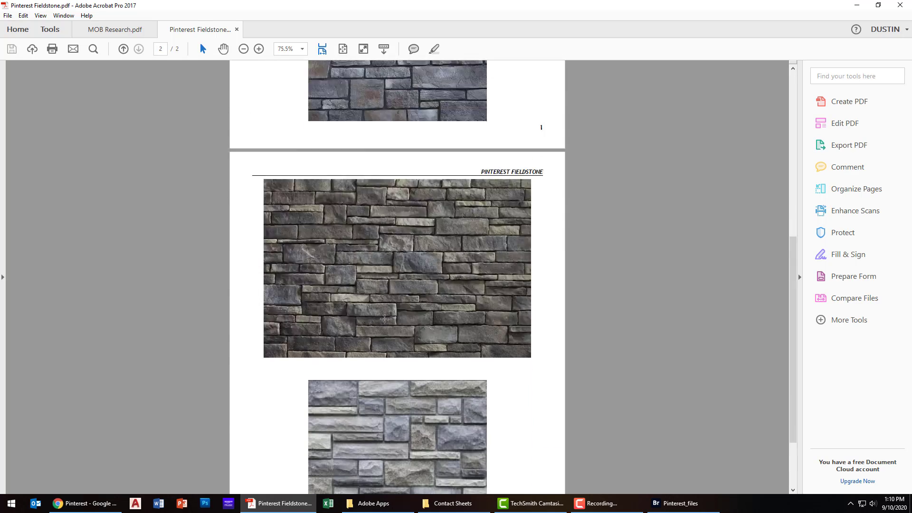
pyautogui.scroll(3, 385, 322)
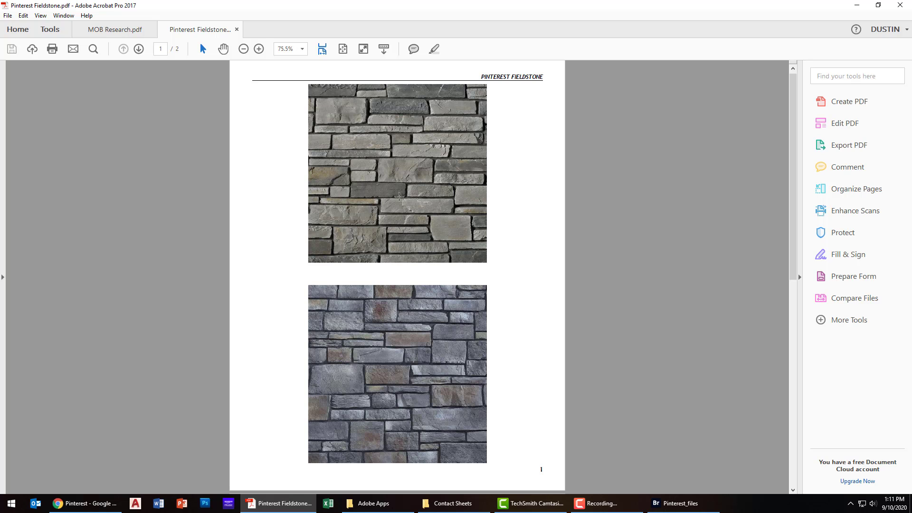
pyautogui.scroll(-10, 423, 267)
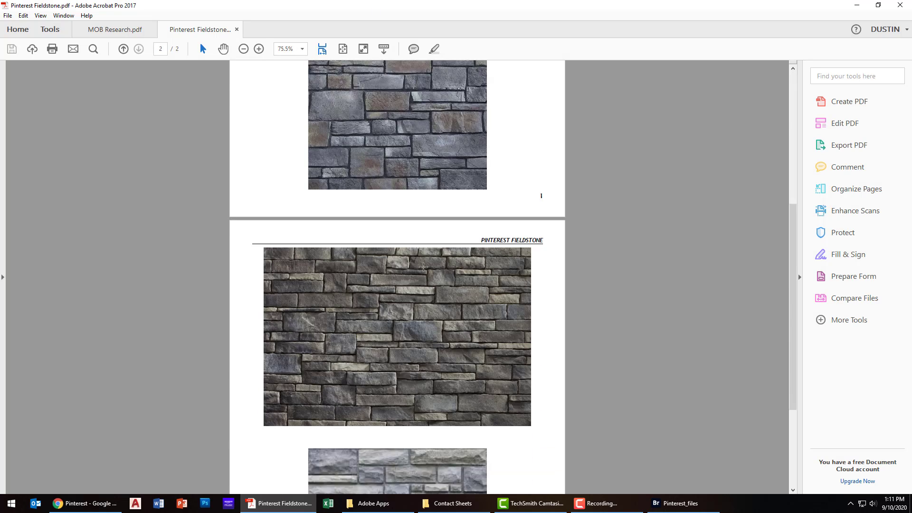
pyautogui.scroll(10, 423, 267)
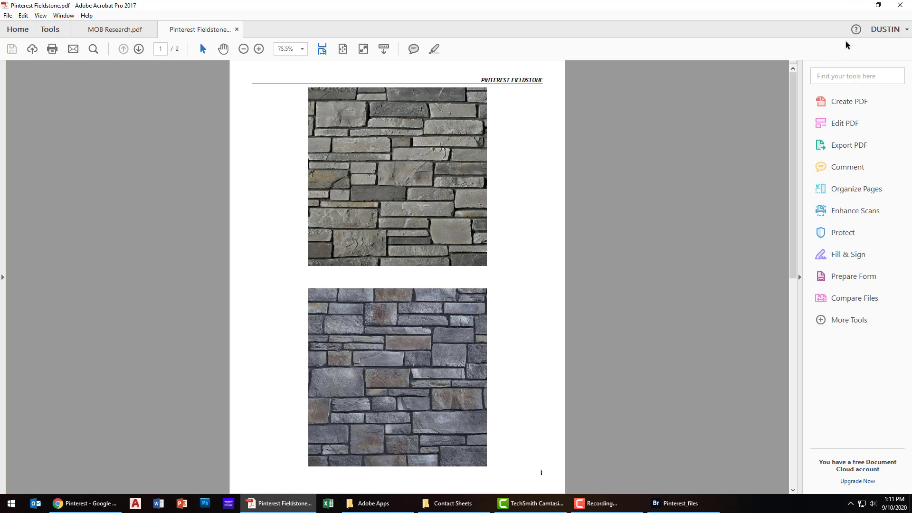
# Step: Close Acrobat with all its open PDF tabs, and close the Contact Sheets folder window
pyautogui.click(901, 5)
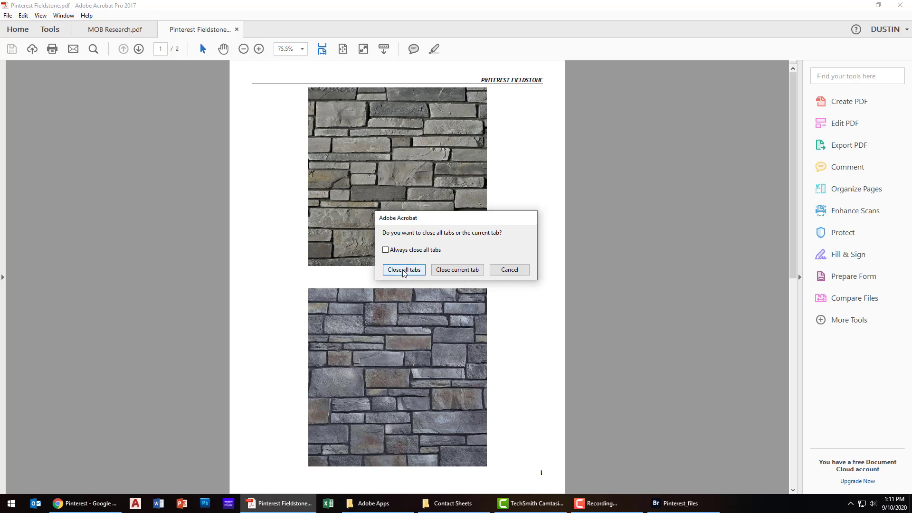
pyautogui.click(509, 270)
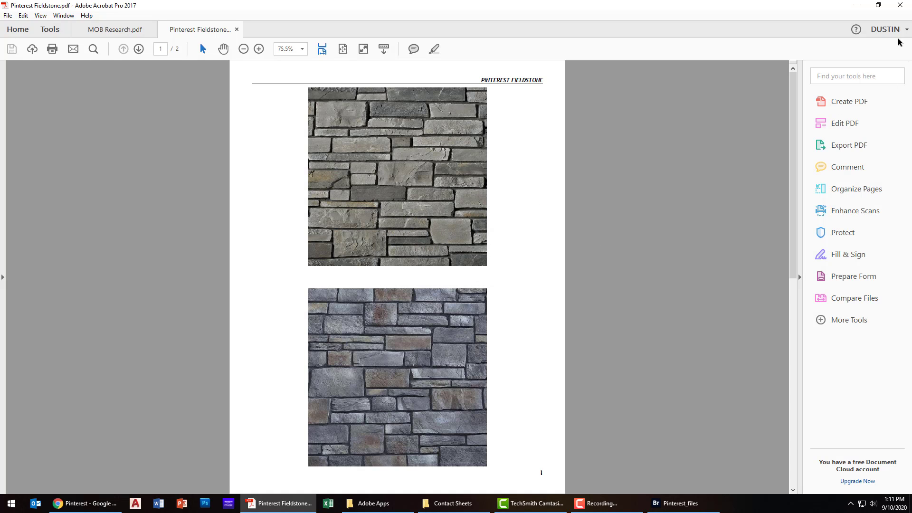
pyautogui.click(900, 5)
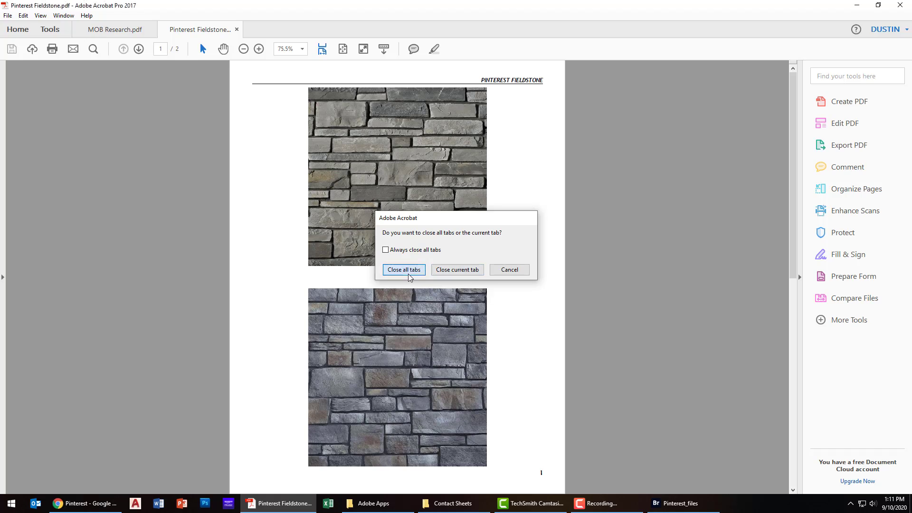
pyautogui.click(409, 271)
pyautogui.click(900, 5)
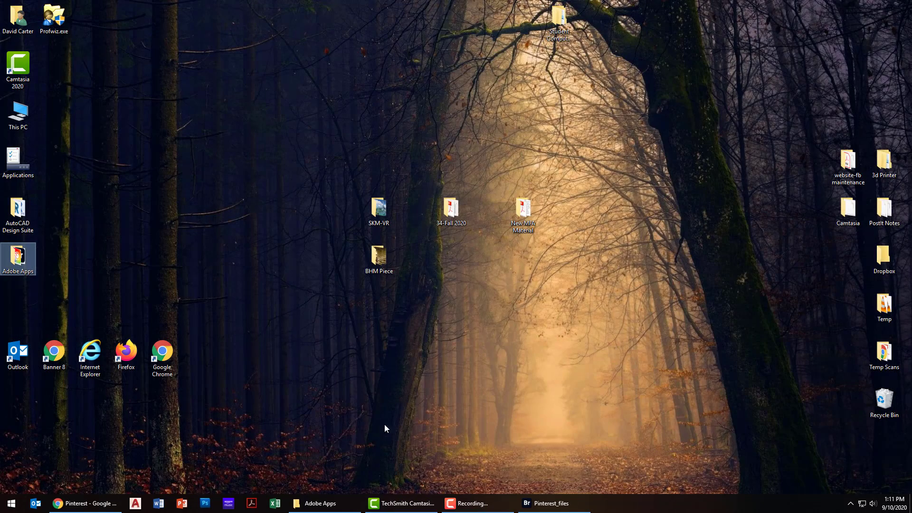
# Step: Switch to Adobe Bridge and set the output grid layout to 4 columns and 5 rows
pyautogui.click(552, 503)
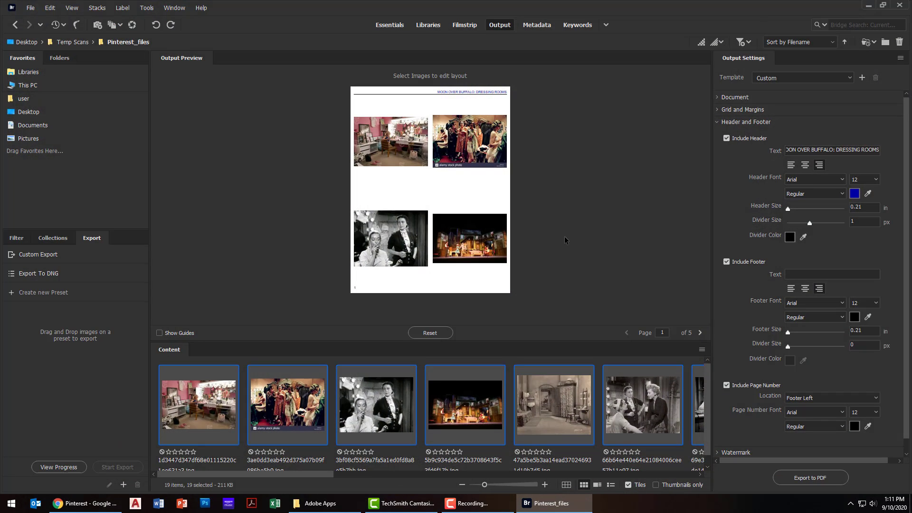
pyautogui.click(718, 111)
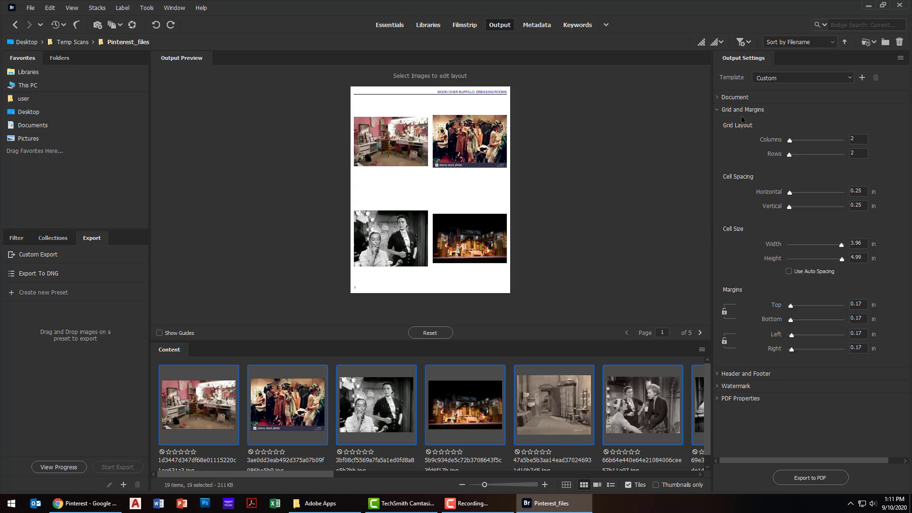
pyautogui.click(717, 110)
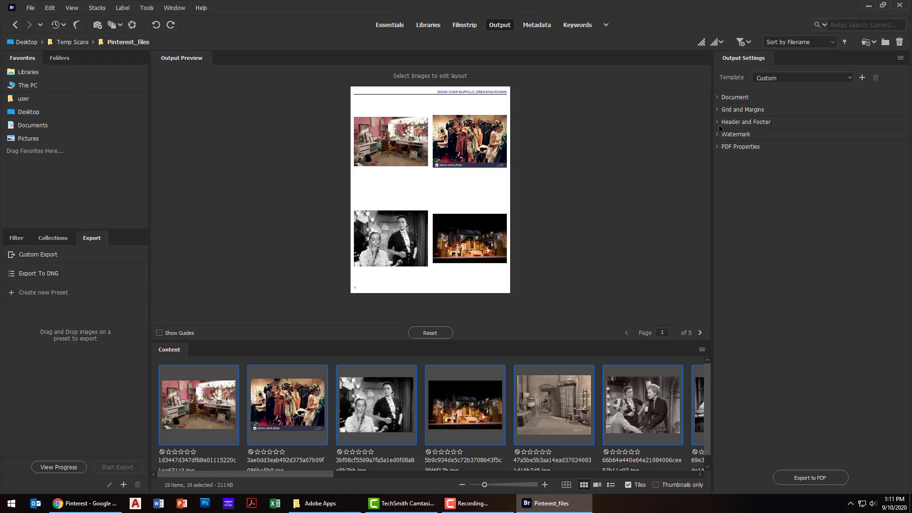
pyautogui.click(718, 122)
pyautogui.click(718, 110)
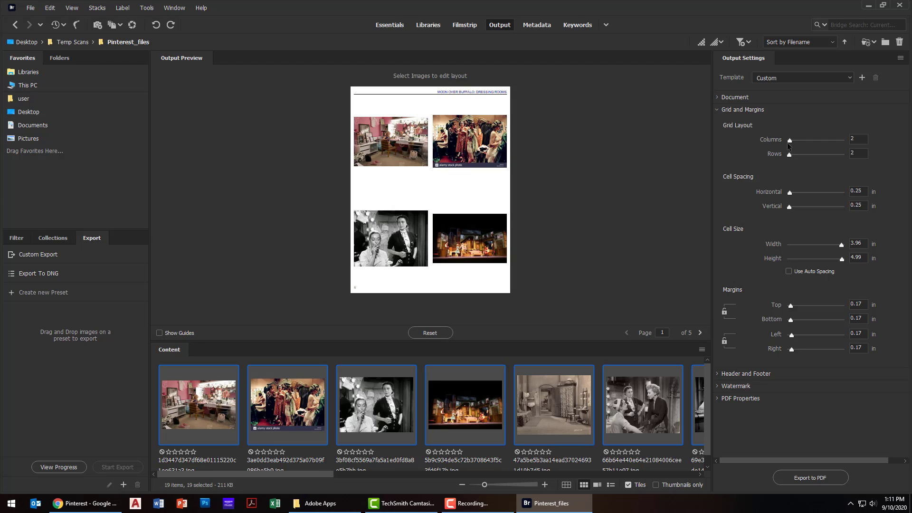
pyautogui.moveTo(790, 141); pyautogui.dragTo(793, 154)
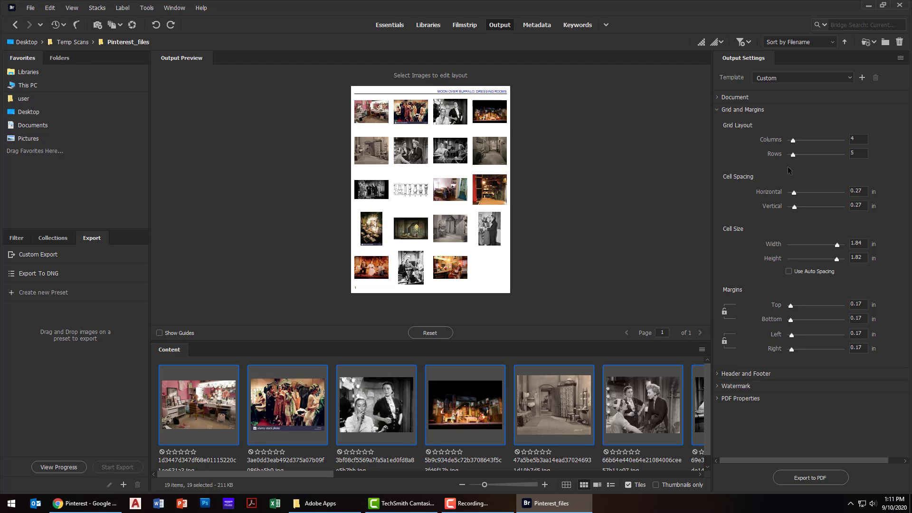
# Step: Return the output grid layout to 2 columns and 2 rows, and minimize the Bridge window
pyautogui.moveTo(793, 156); pyautogui.dragTo(788, 142)
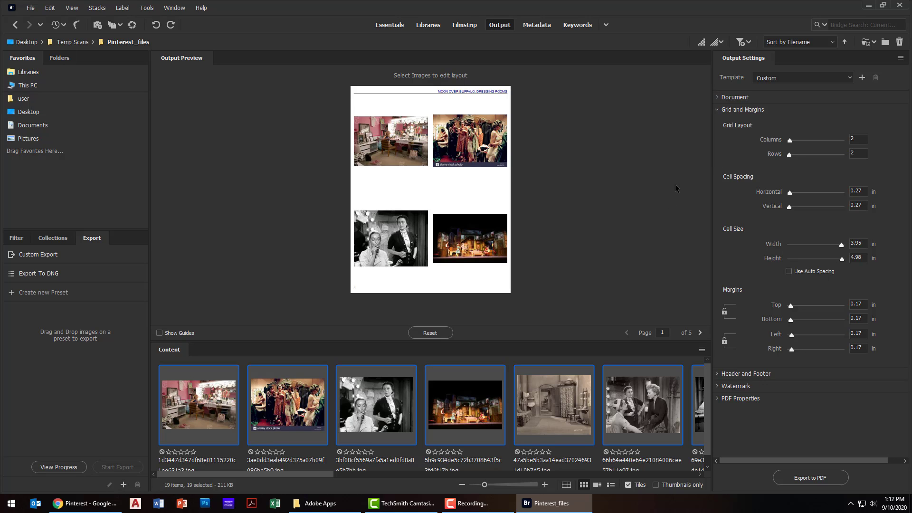
pyautogui.click(869, 6)
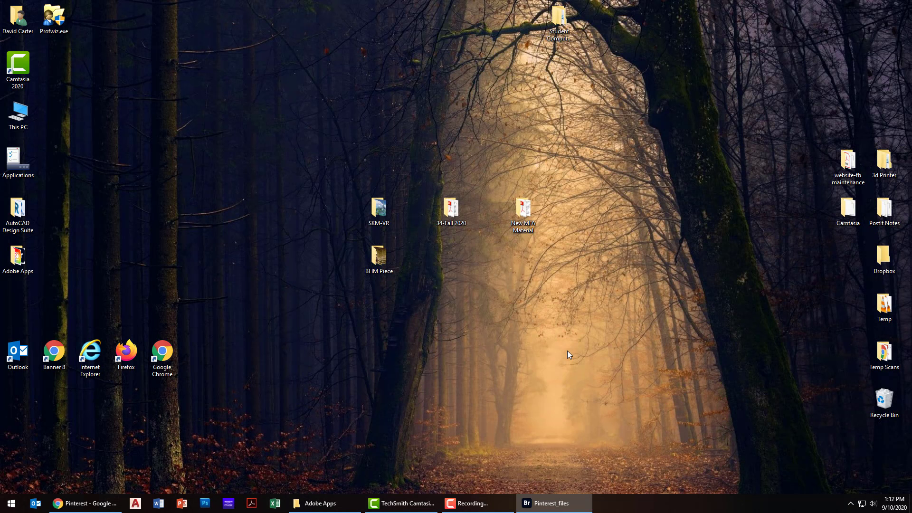